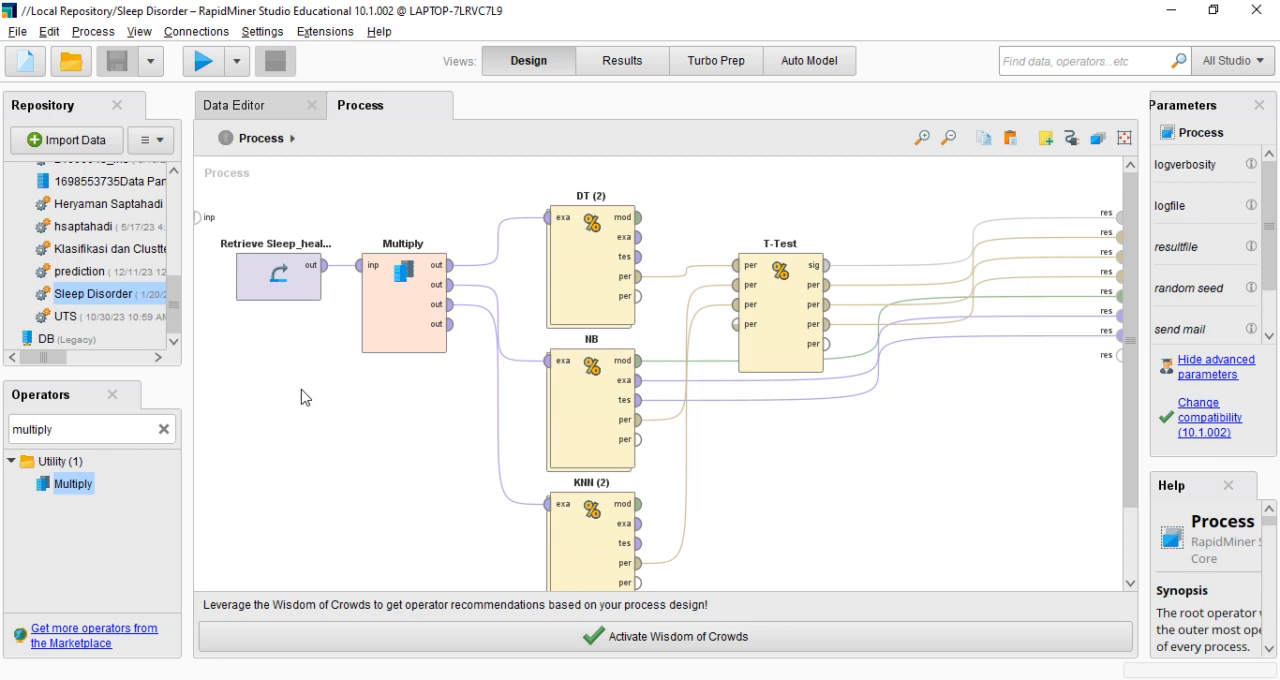
Examine the Sleep_health_and_lifestyle_dataset in the data editor from its first row to its last row
left_click(267, 110)
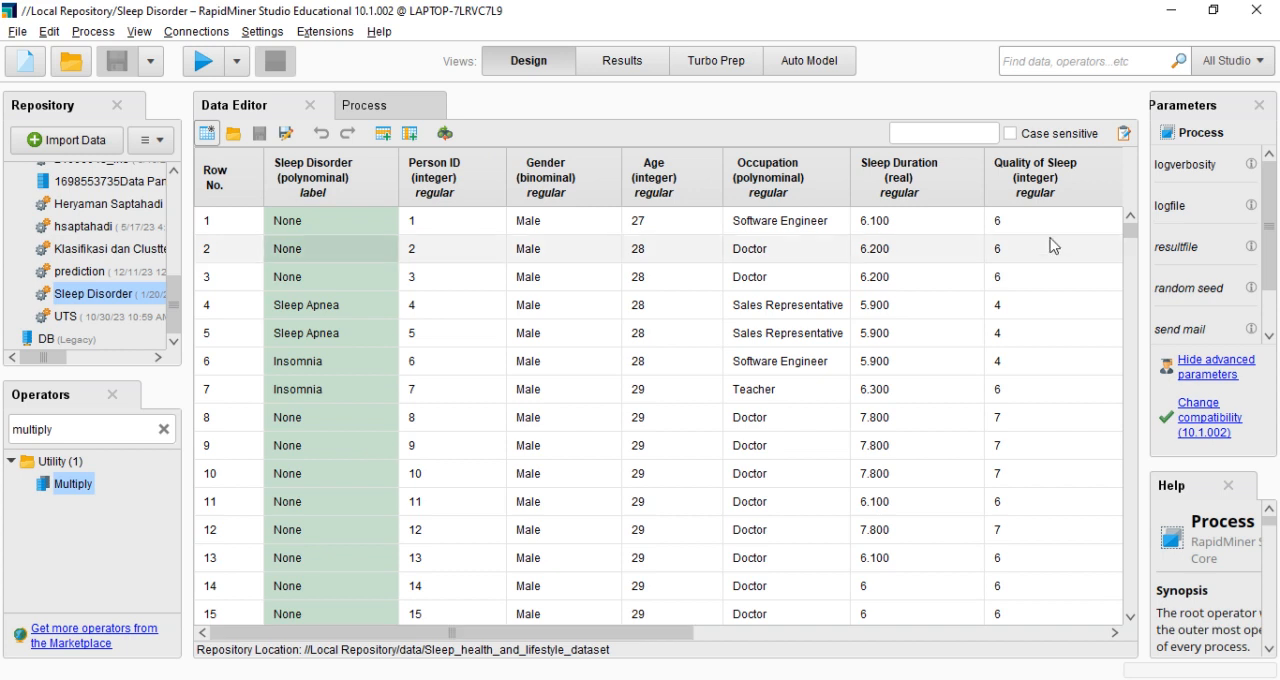
left_click_drag(1130, 232, 1130, 600)
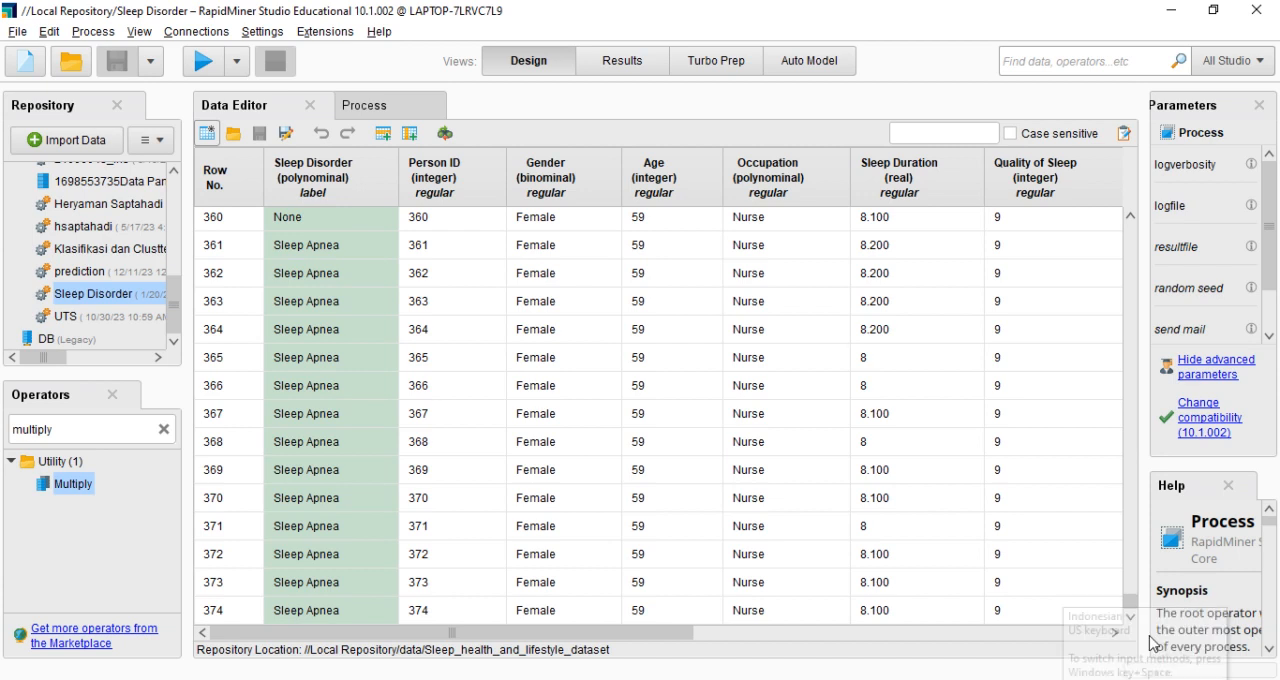
left_click_drag(1130, 600, 1120, 127)
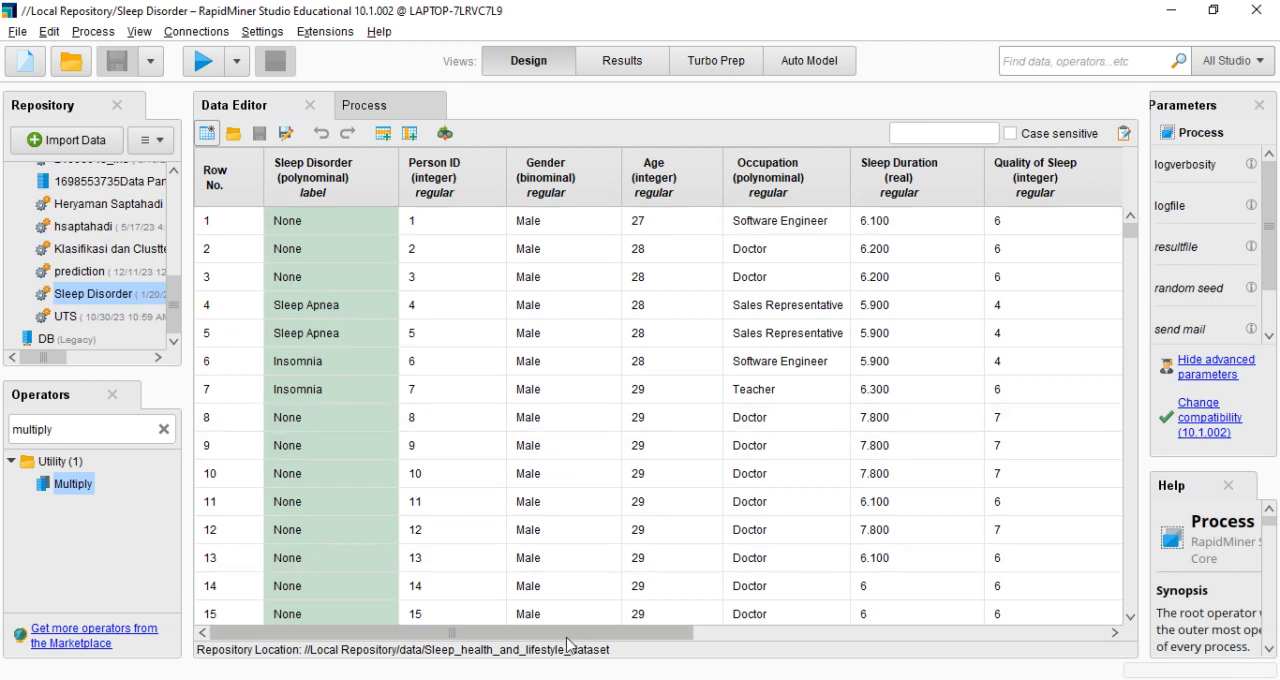
mouse_move(575, 632)
left_mouse_down()
mouse_move(918, 608)
mouse_move(560, 636)
left_mouse_up()
Sort the dataset by Sleep Disorder ascending, then descending, and check that attribute's name, type and special role without changing them
left_click(355, 200)
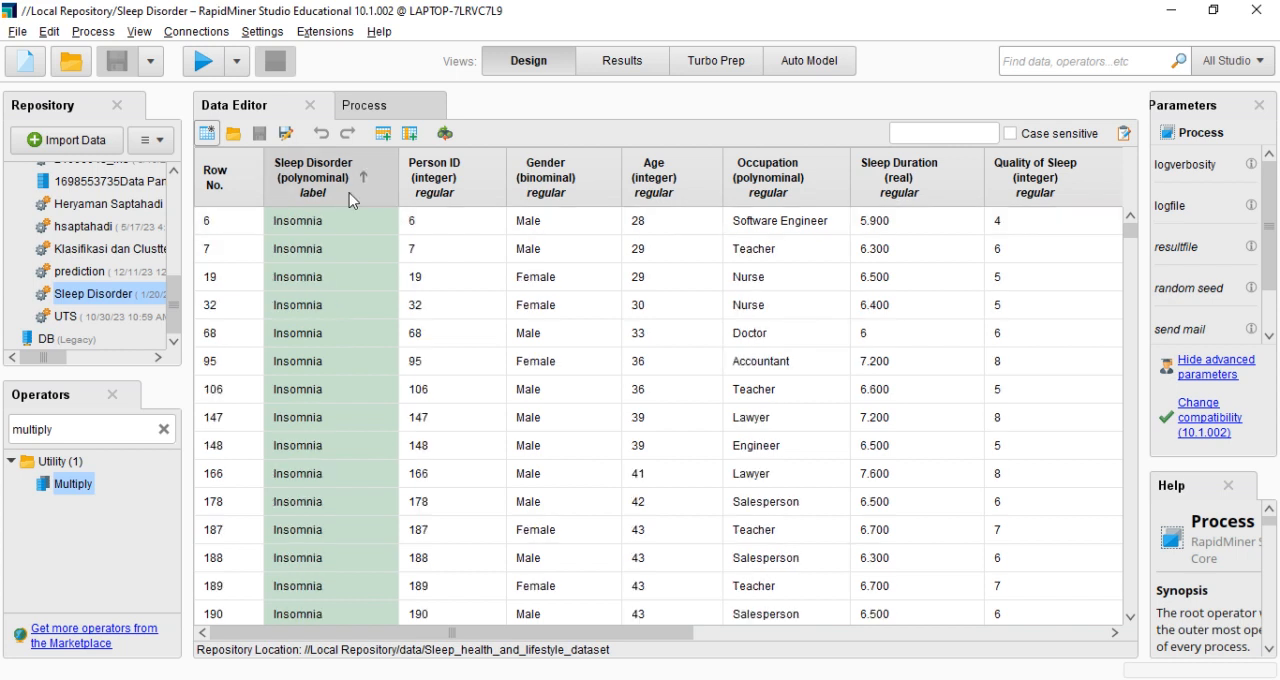
left_click(350, 200)
right_click(350, 198)
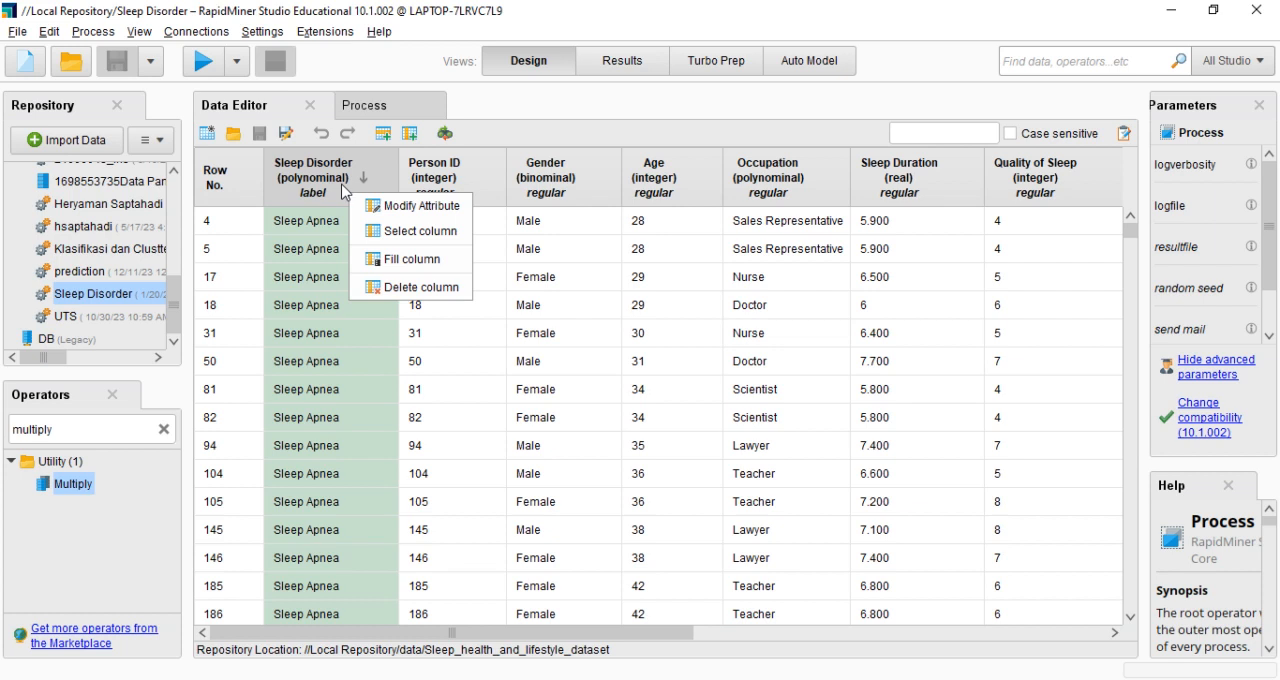
left_click(371, 204)
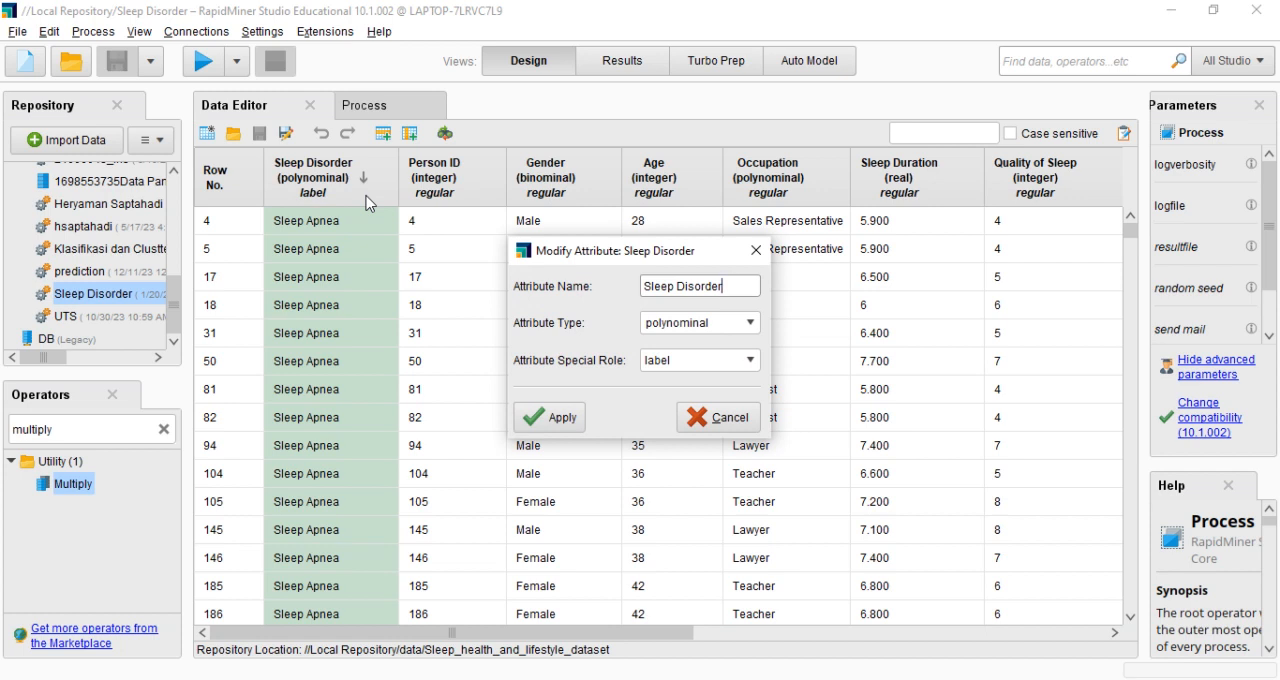
left_click(755, 250)
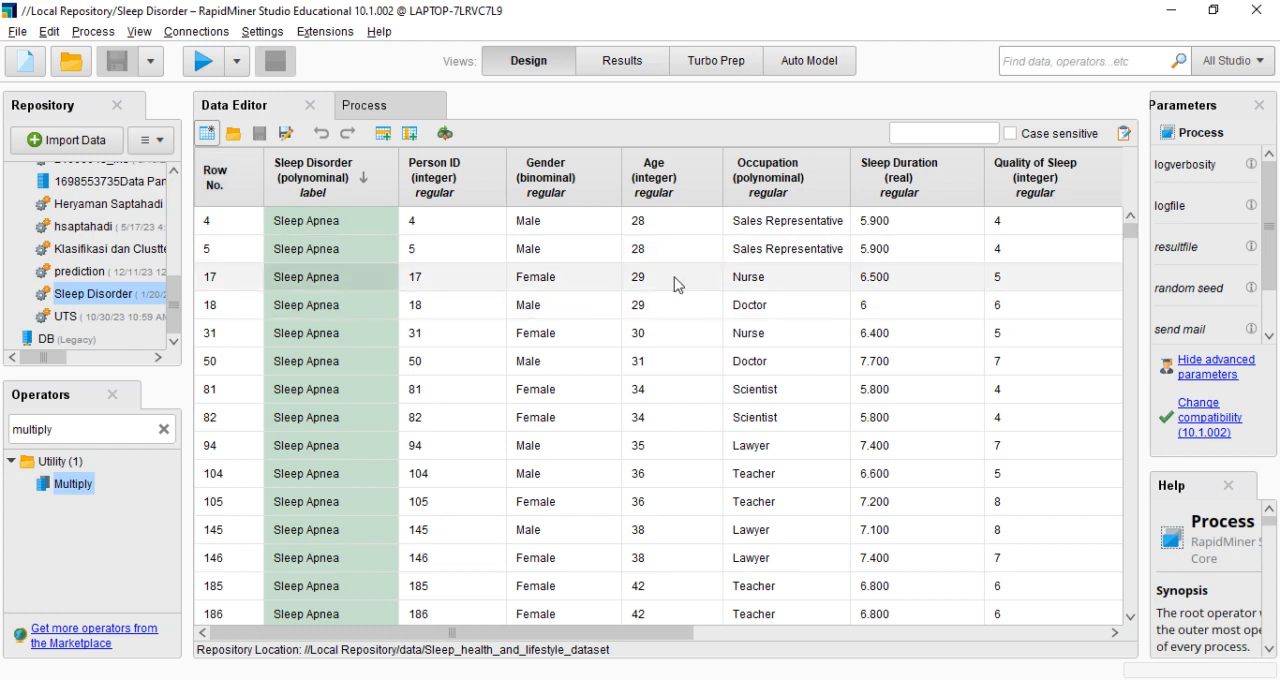
Sort the dataset by Sleep Disorder in ascending order and examine the remaining columns through Heart Rate
left_click(364, 191)
left_click(363, 181)
left_click(365, 187)
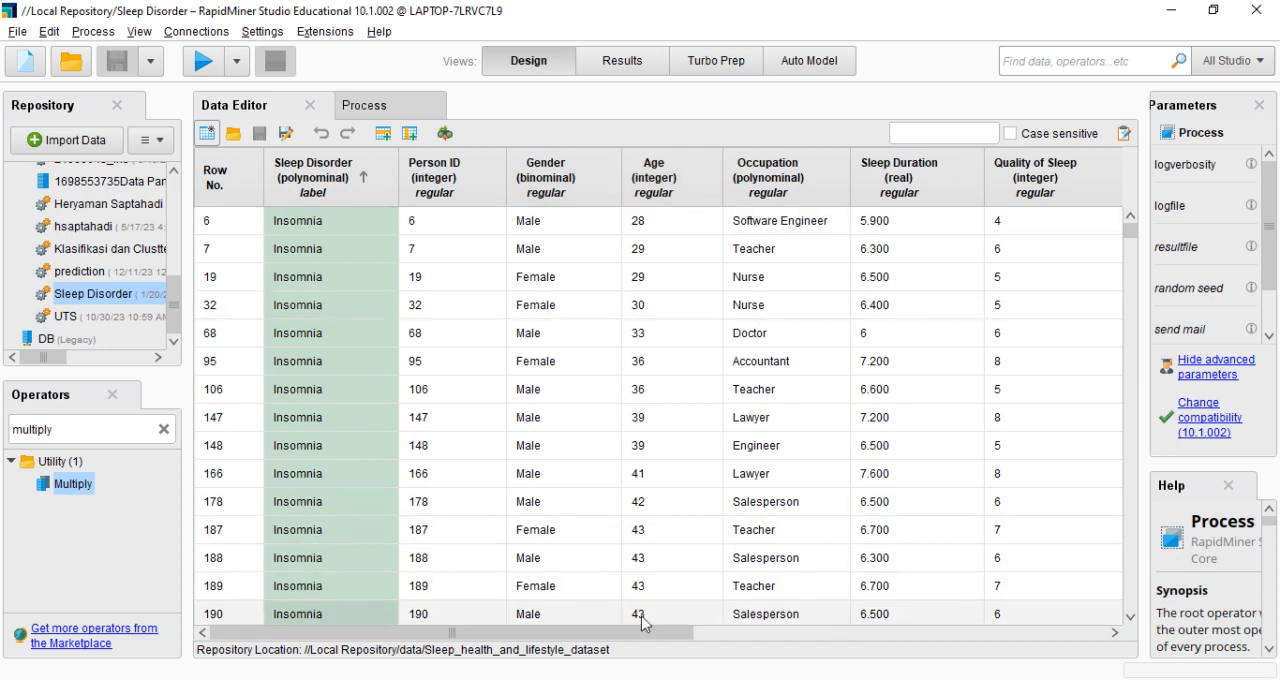
left_click_drag(642, 632, 982, 605)
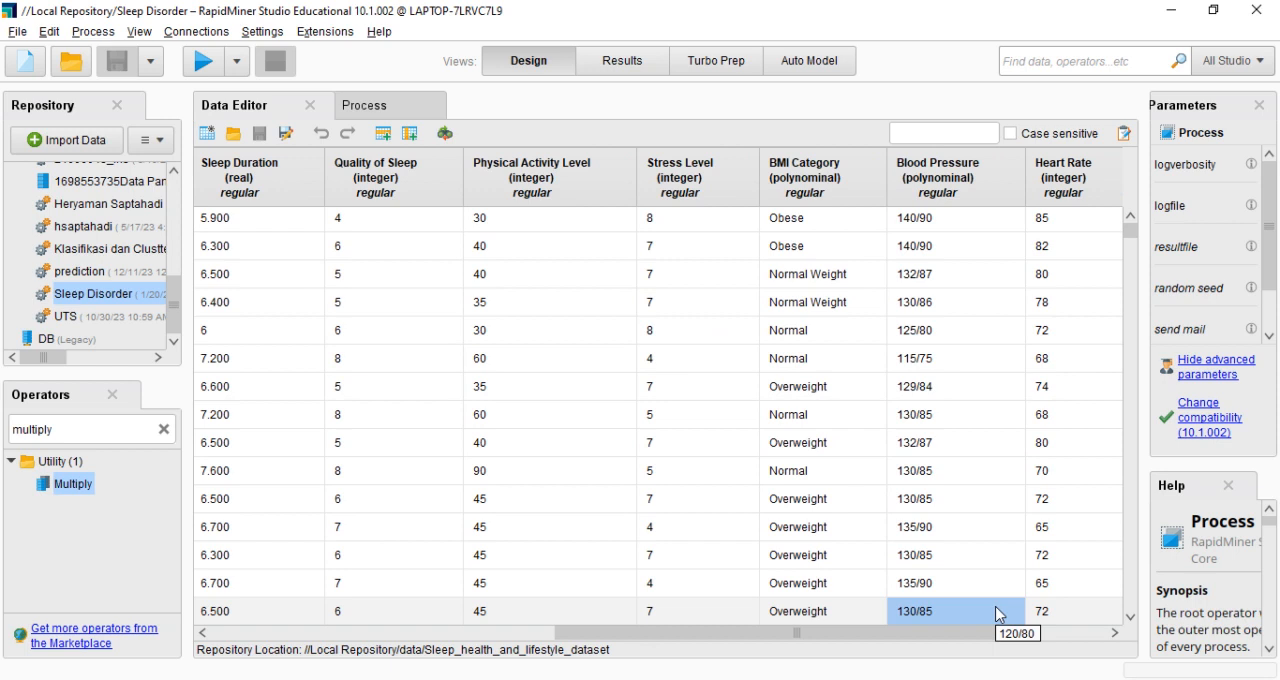
Return to the process and look at the available building blocks, such as Nominal Cross Validation, without inserting one
left_click(379, 108)
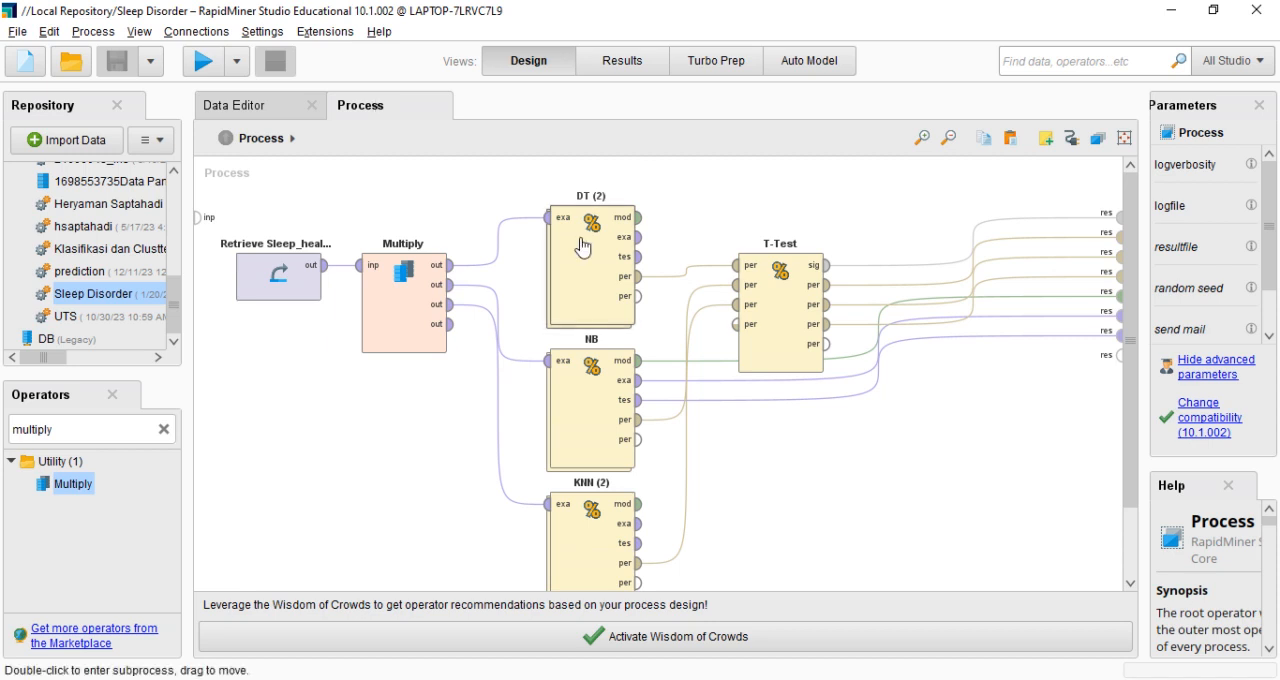
right_click(386, 446)
mouse_move(480, 388)
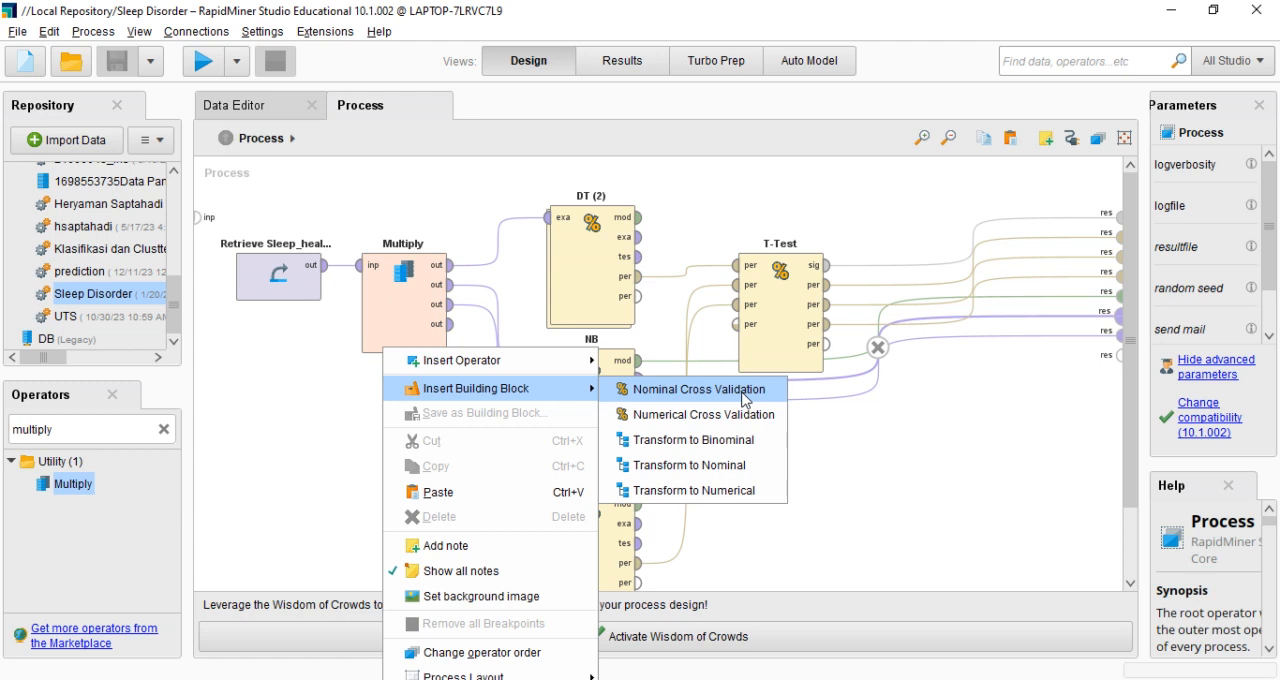
left_click(873, 443)
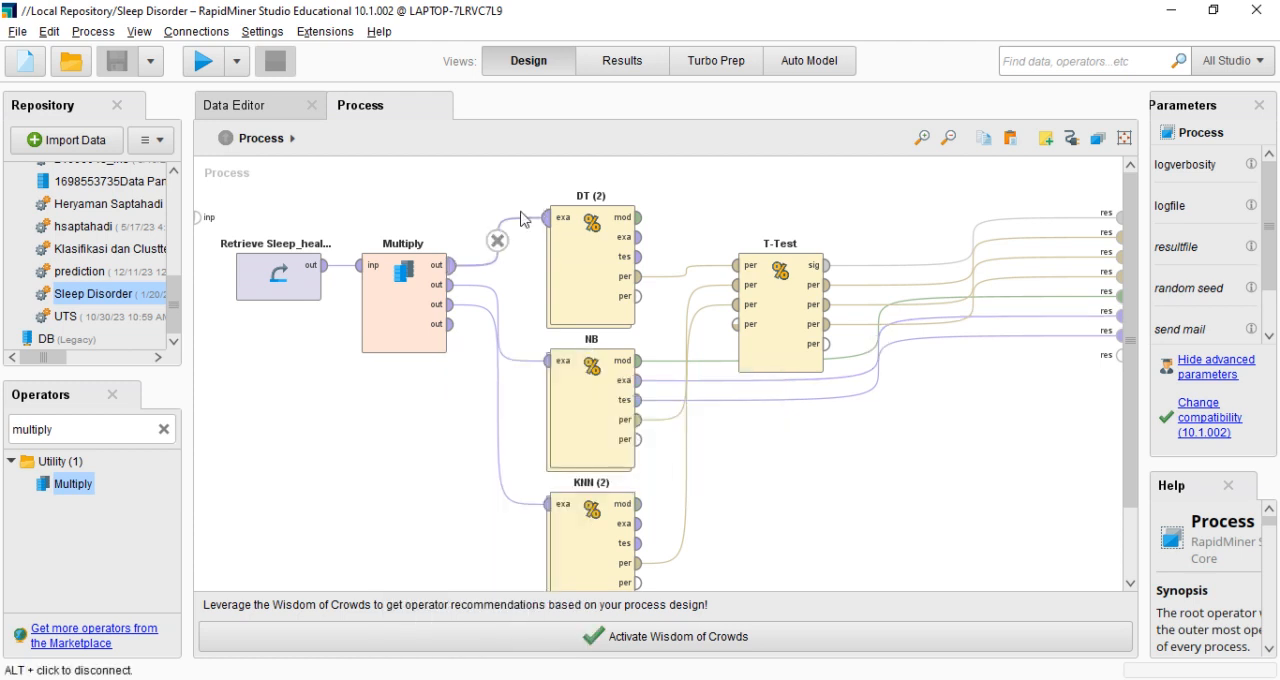
Inspect the training and testing subprocesses of the DT (2) cross validation, including its DT performance operator, and return to the main process
double_click(588, 266)
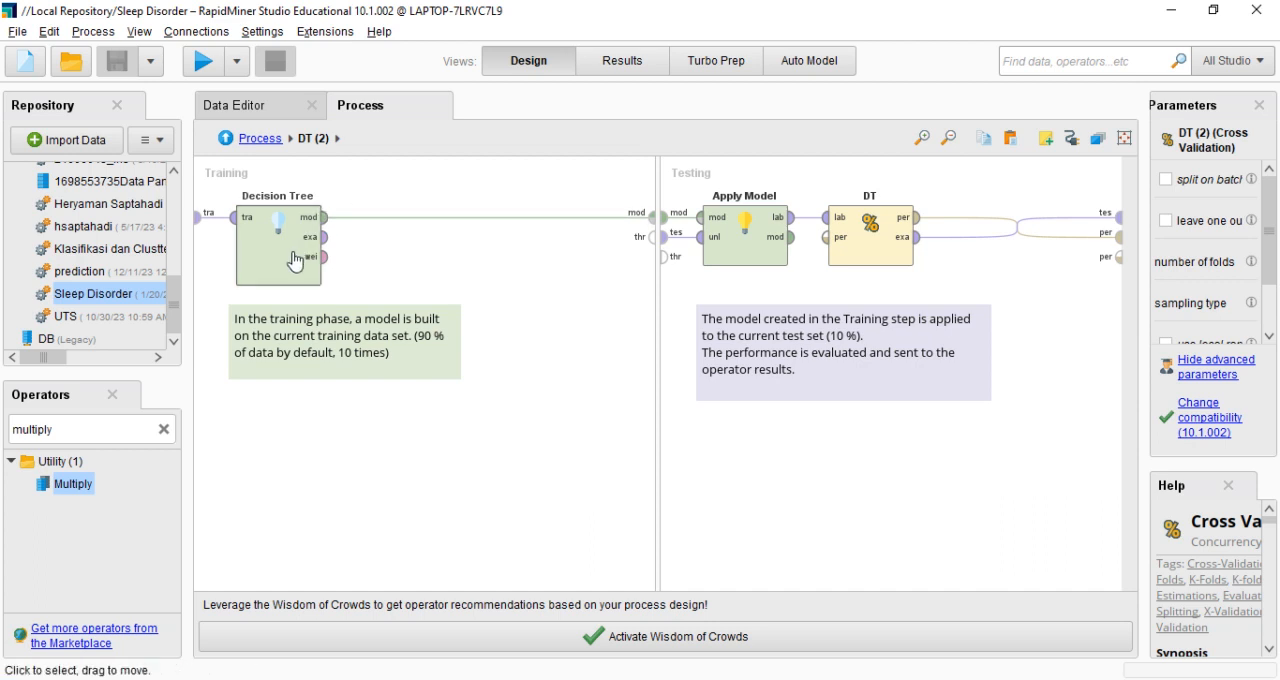
left_click(865, 196)
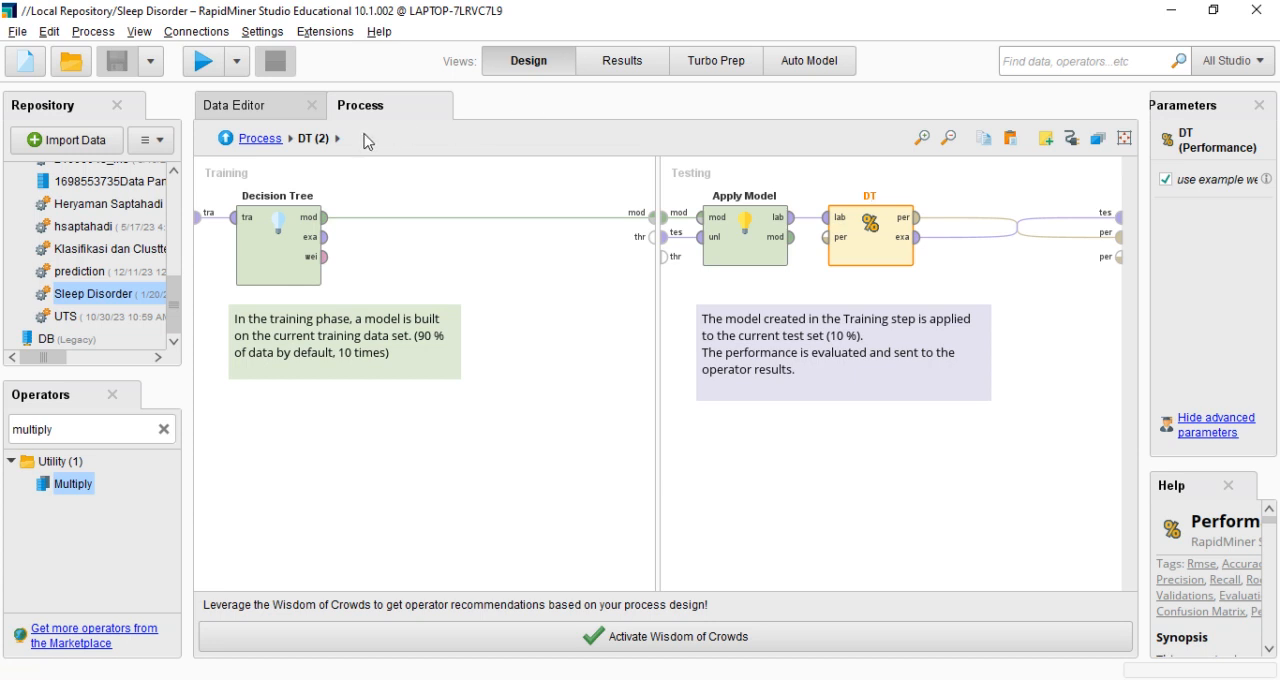
left_click(260, 139)
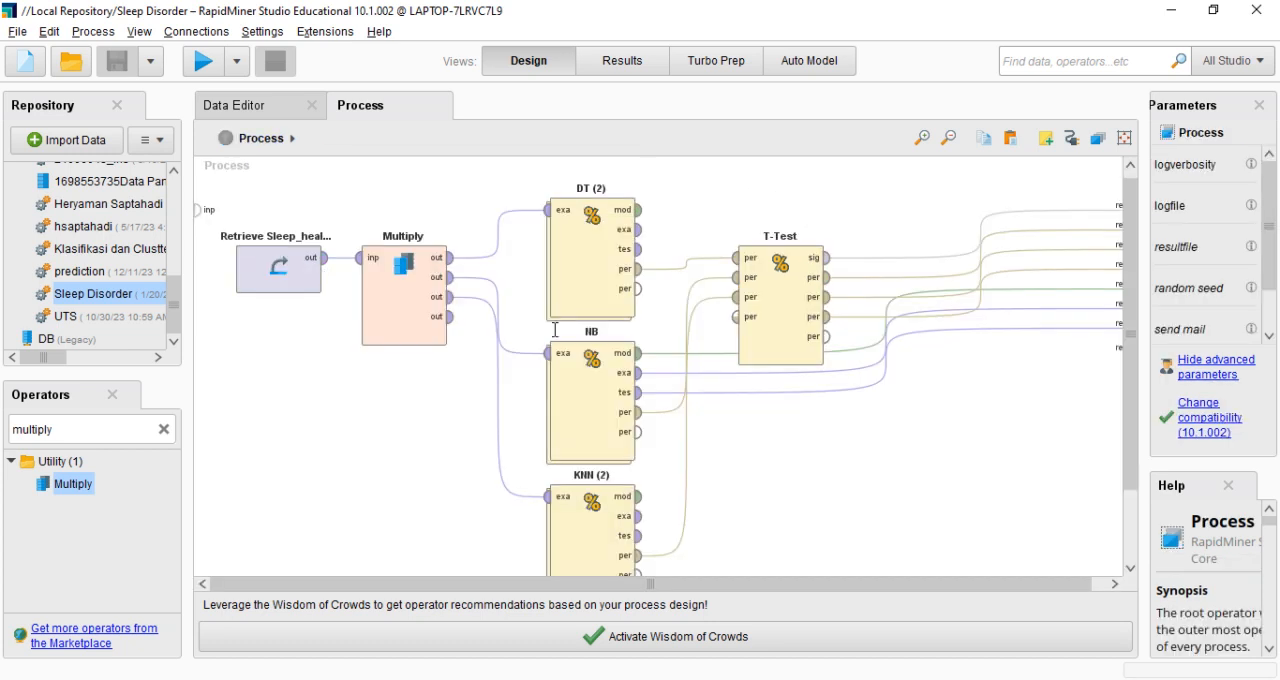
Inspect the subprocesses of the NB and KNN (2) cross validations and return to the main process
double_click(576, 394)
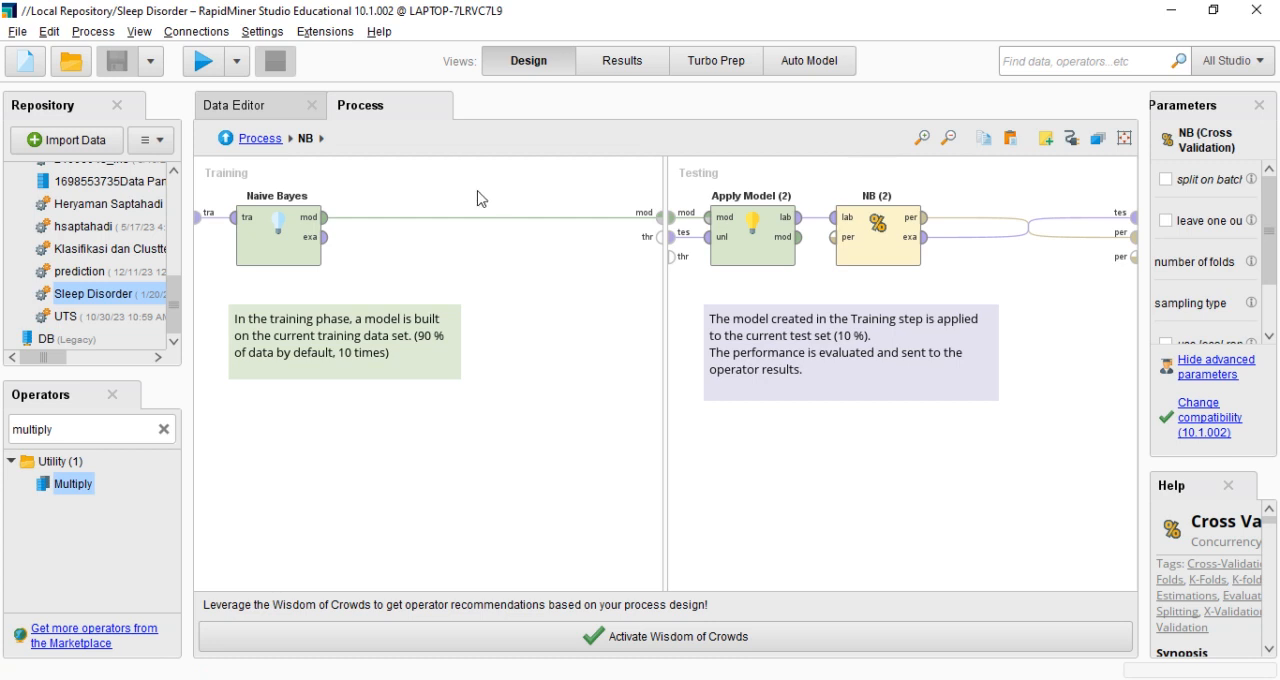
left_click(260, 140)
double_click(577, 505)
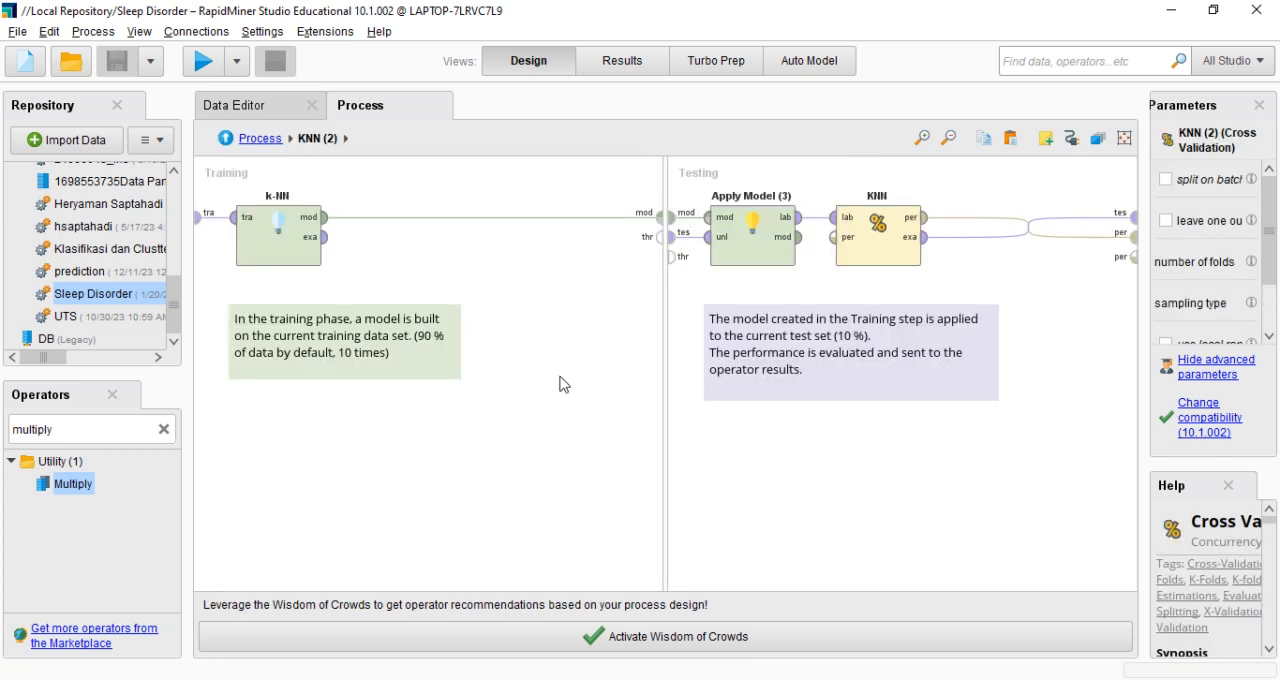
left_click(259, 139)
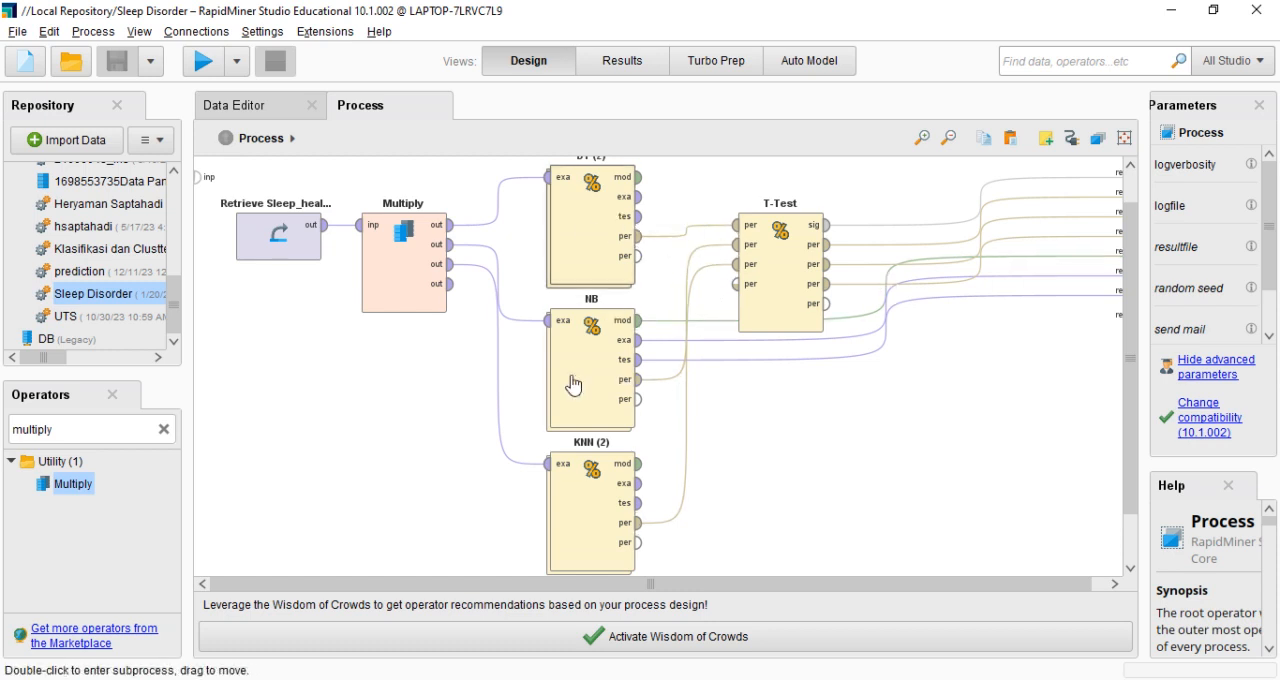
Check the T-Test operator's alpha parameter and run the whole process
left_click(781, 238)
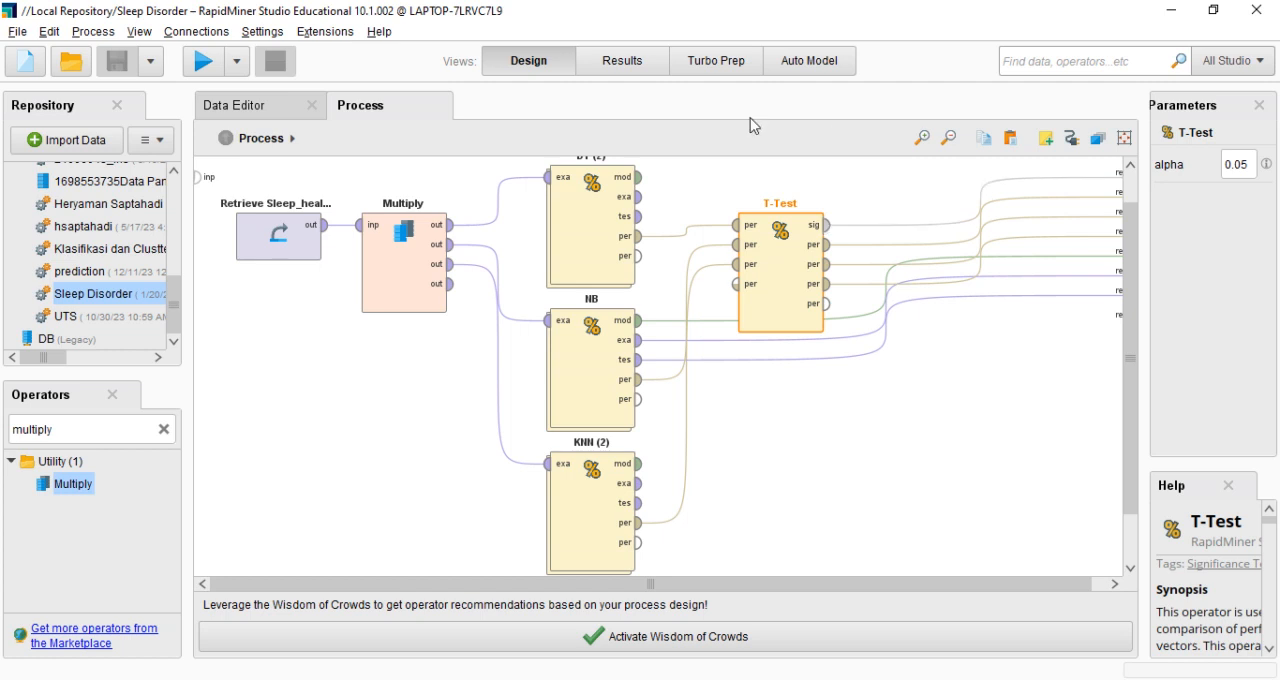
scroll(1128, 284, "down", 3)
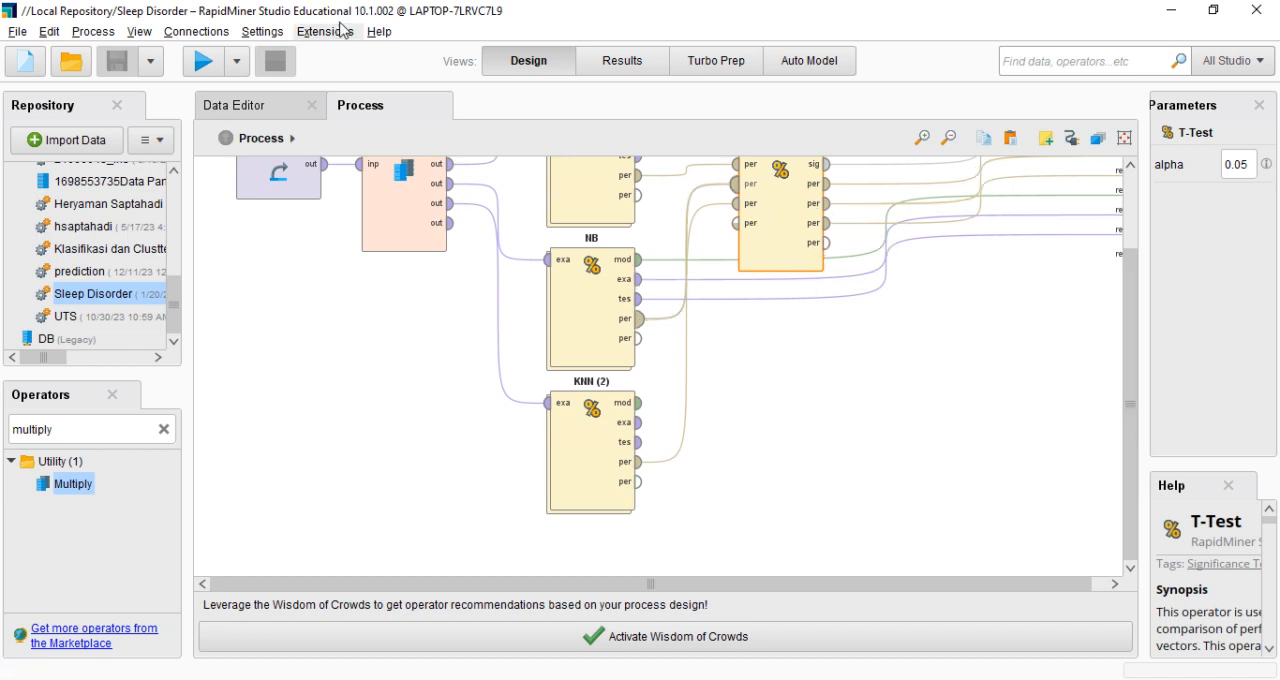
left_click(208, 63)
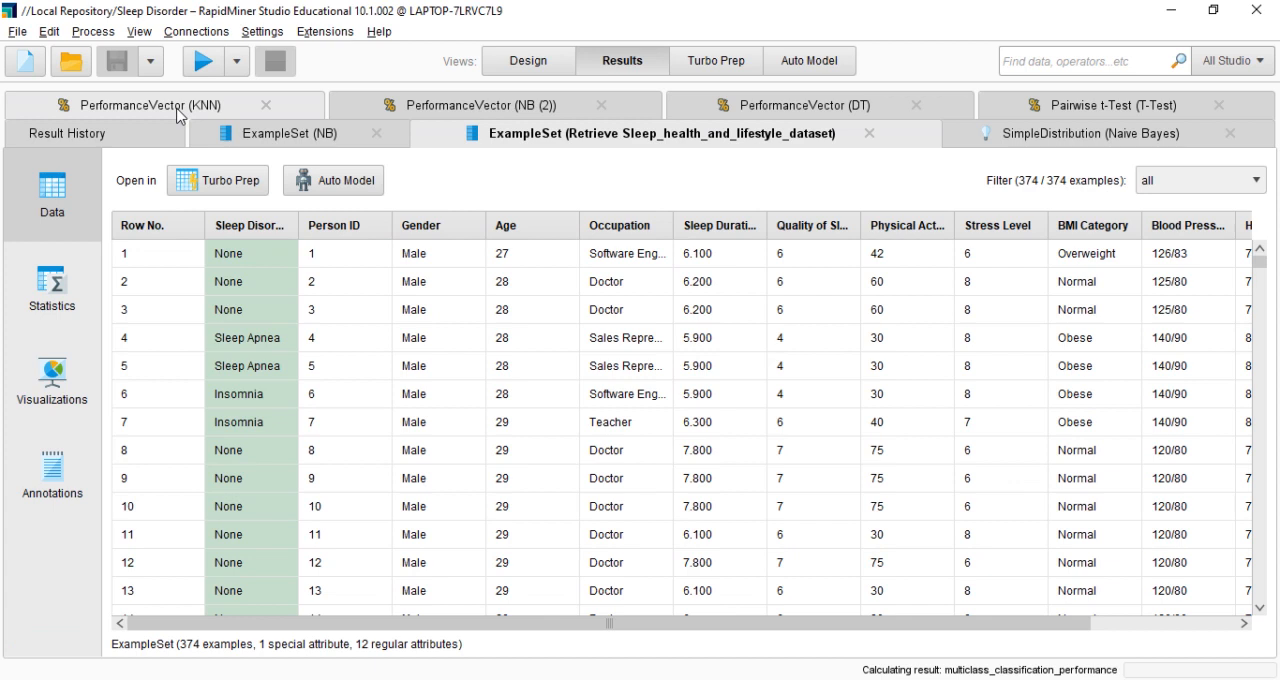
Look through the accuracy tables of the KNN, NB (2) and DT performance vectors
left_click(178, 112)
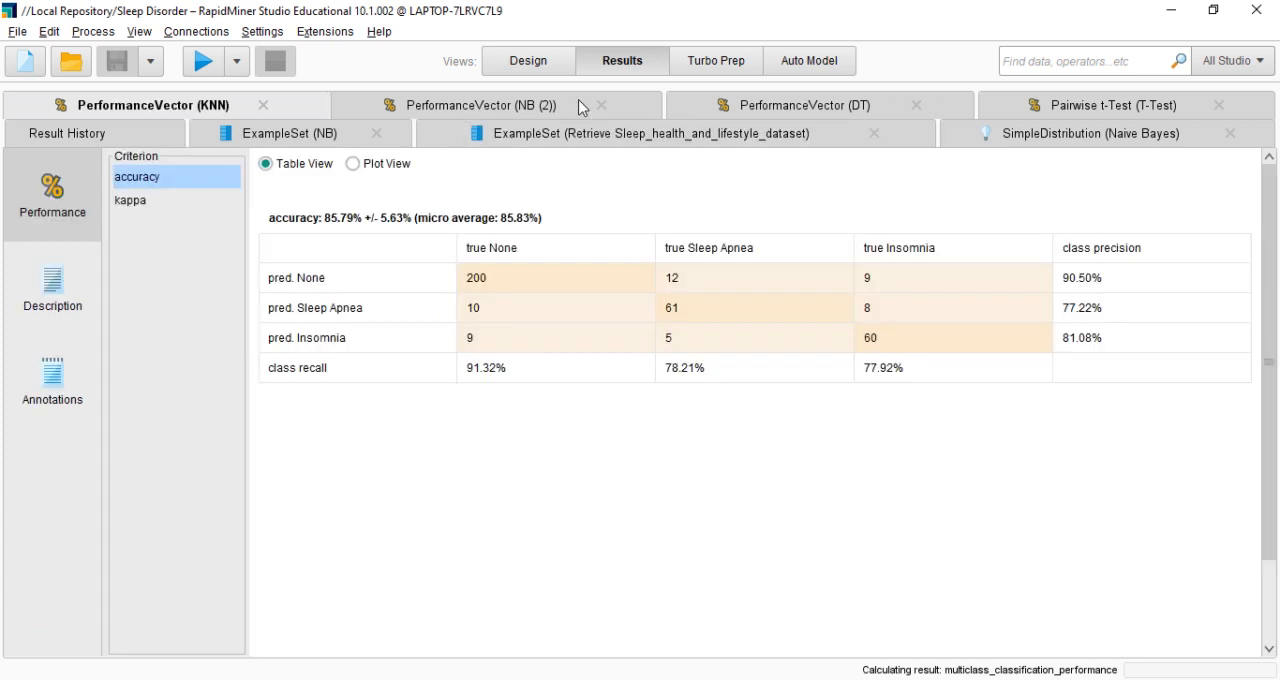
left_click(582, 108)
left_click(760, 101)
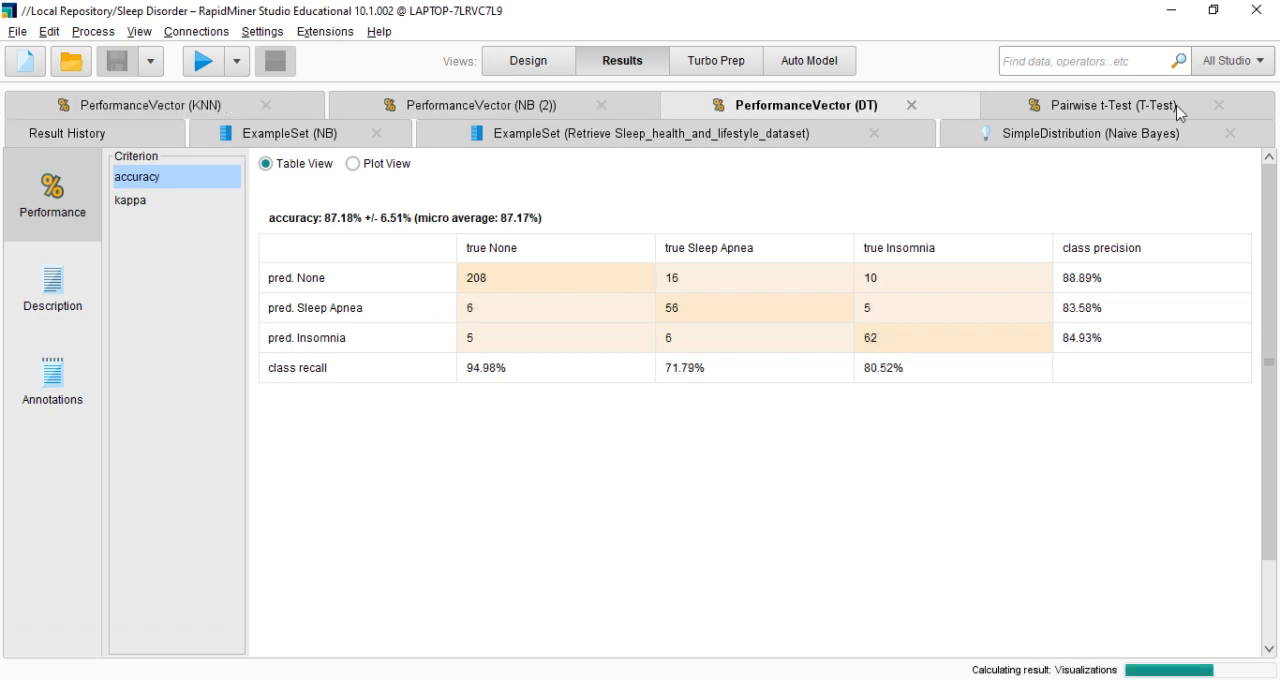
Examine the kappa and accuracy criteria of the KNN performance vector
left_click(152, 112)
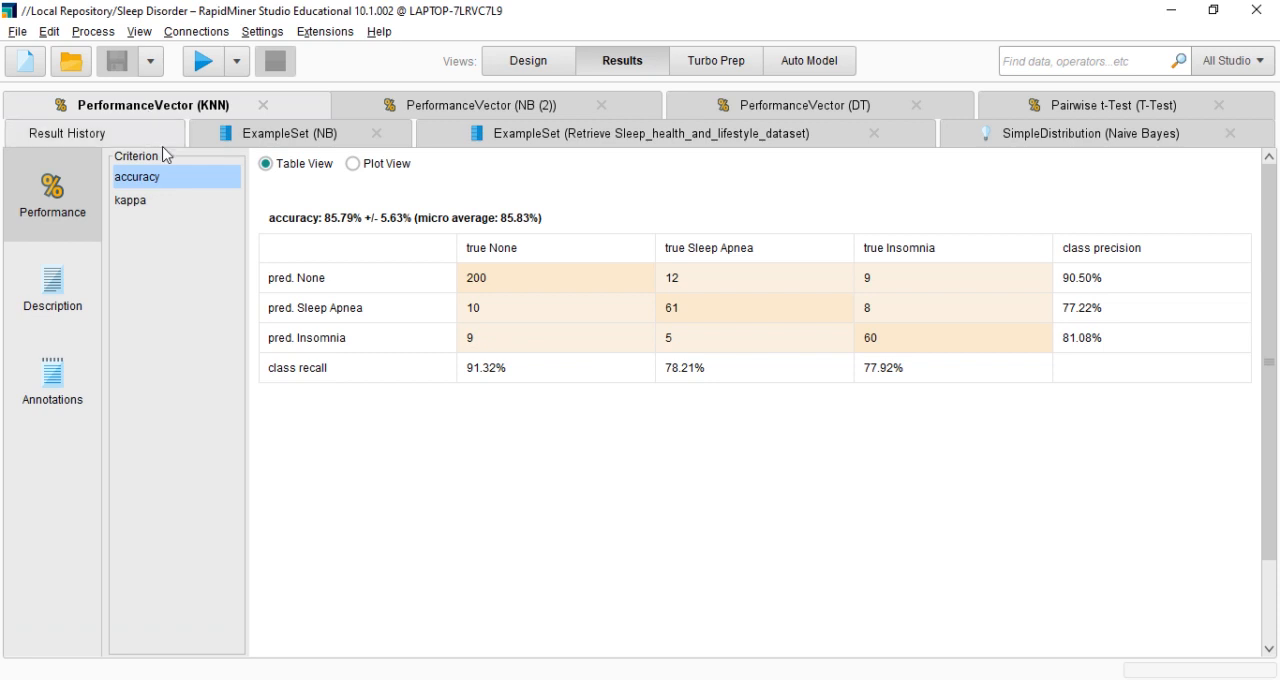
left_click(152, 210)
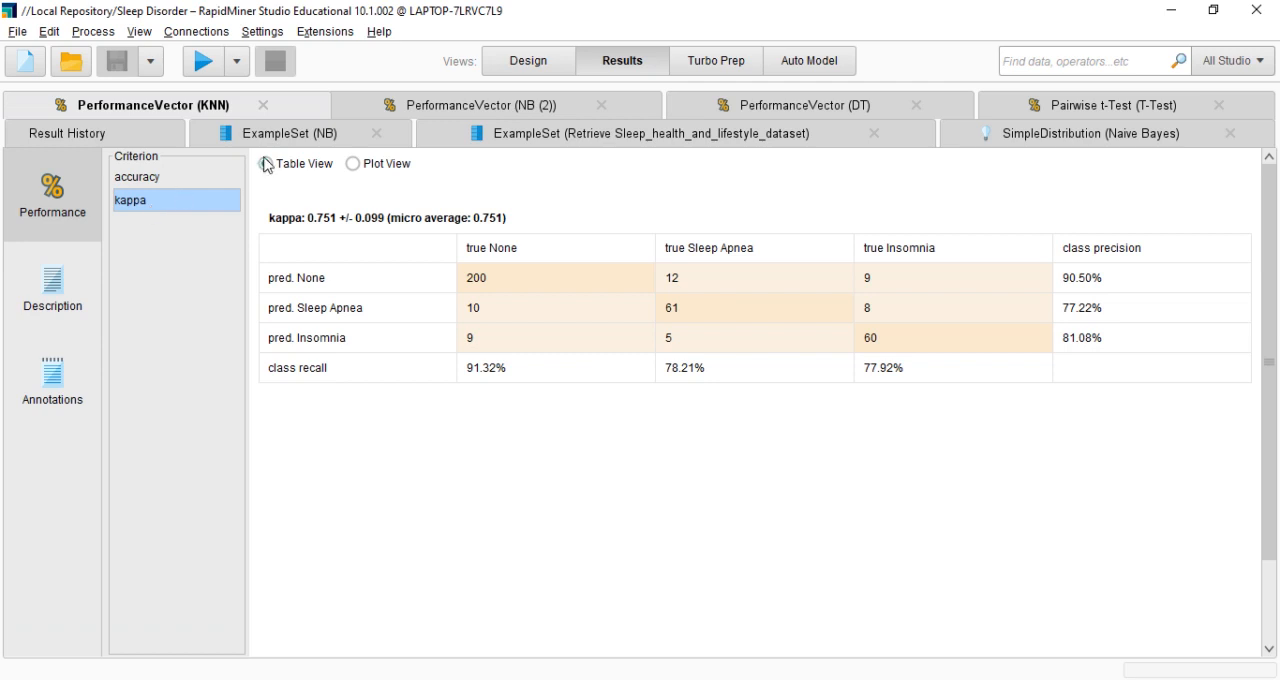
left_click(186, 176)
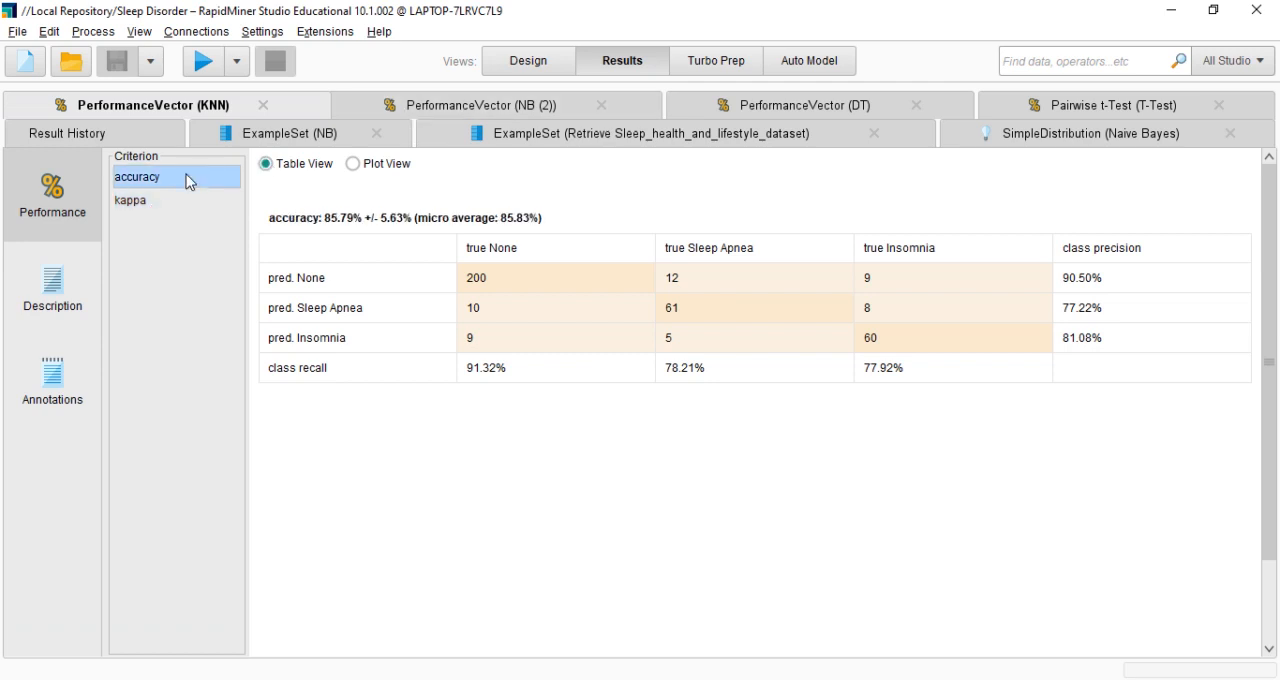
Examine the accuracy and kappa criteria of the NB (2) and DT performance vectors
left_click(554, 106)
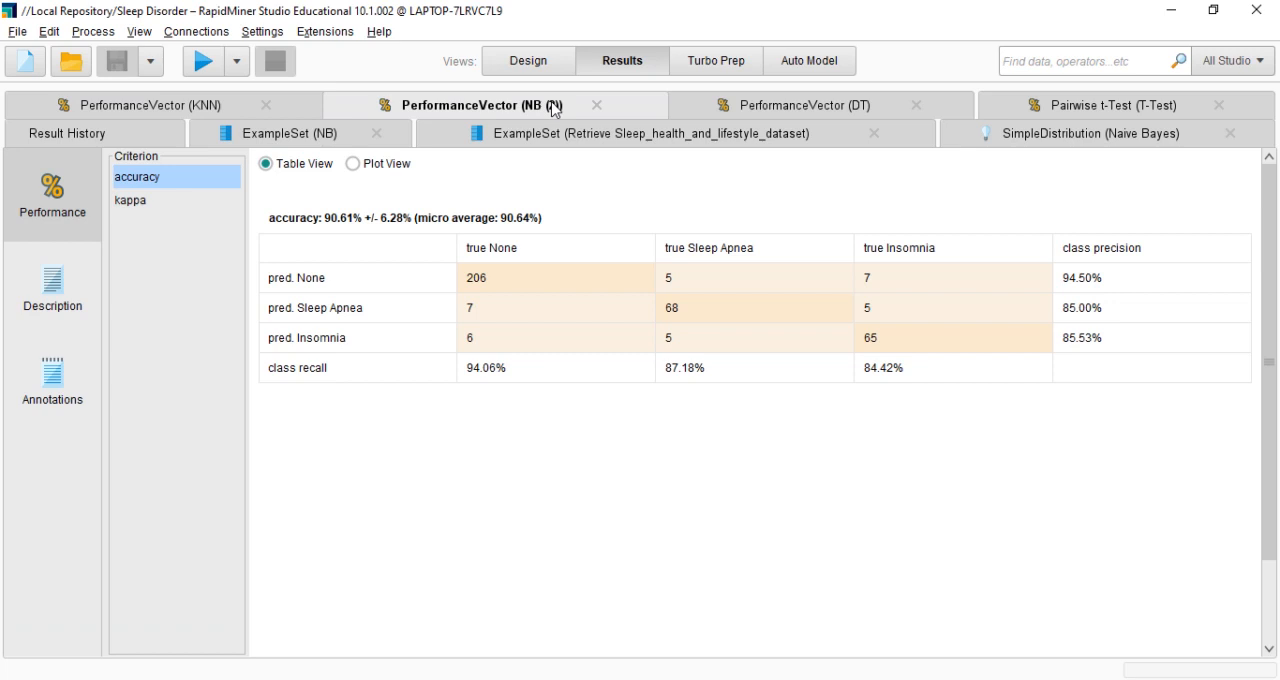
left_click(226, 197)
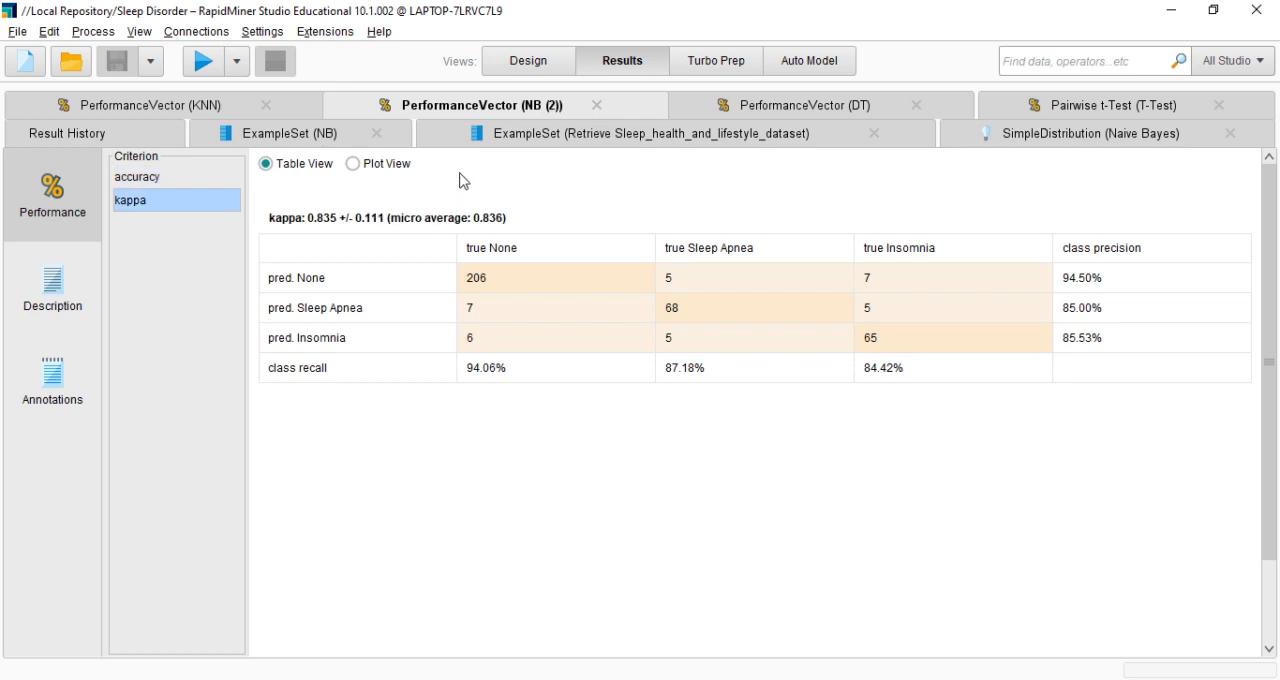
left_click(795, 103)
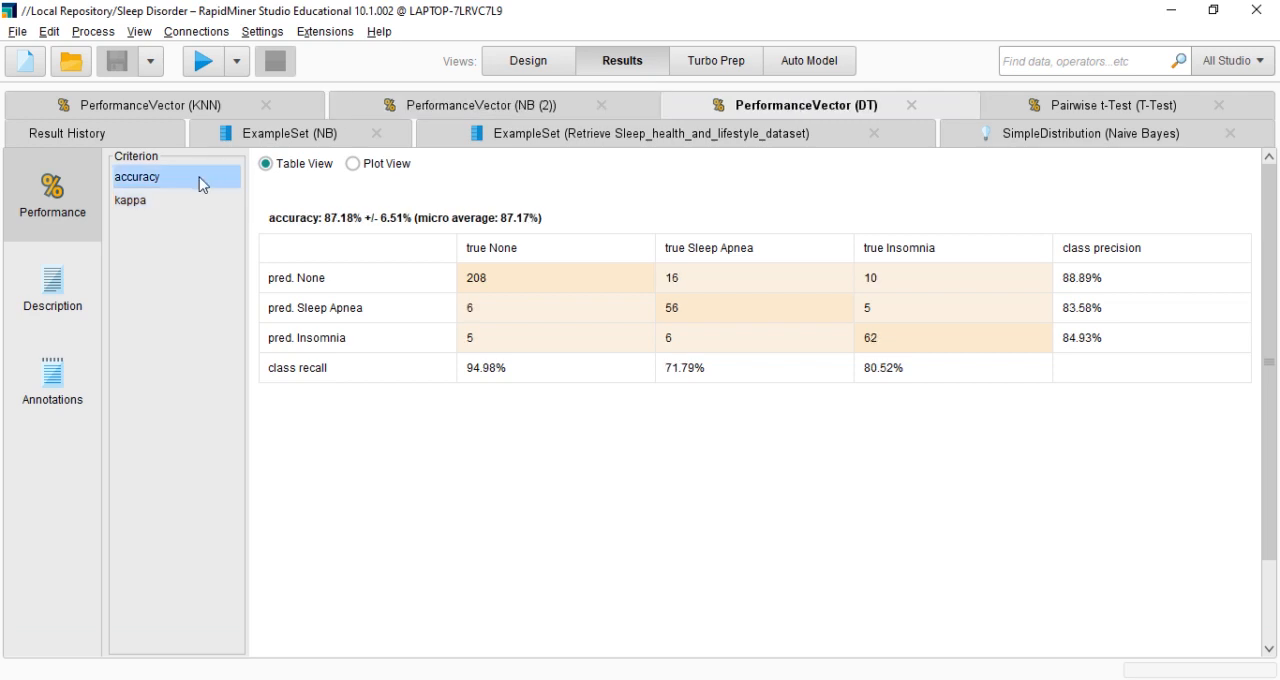
left_click(181, 201)
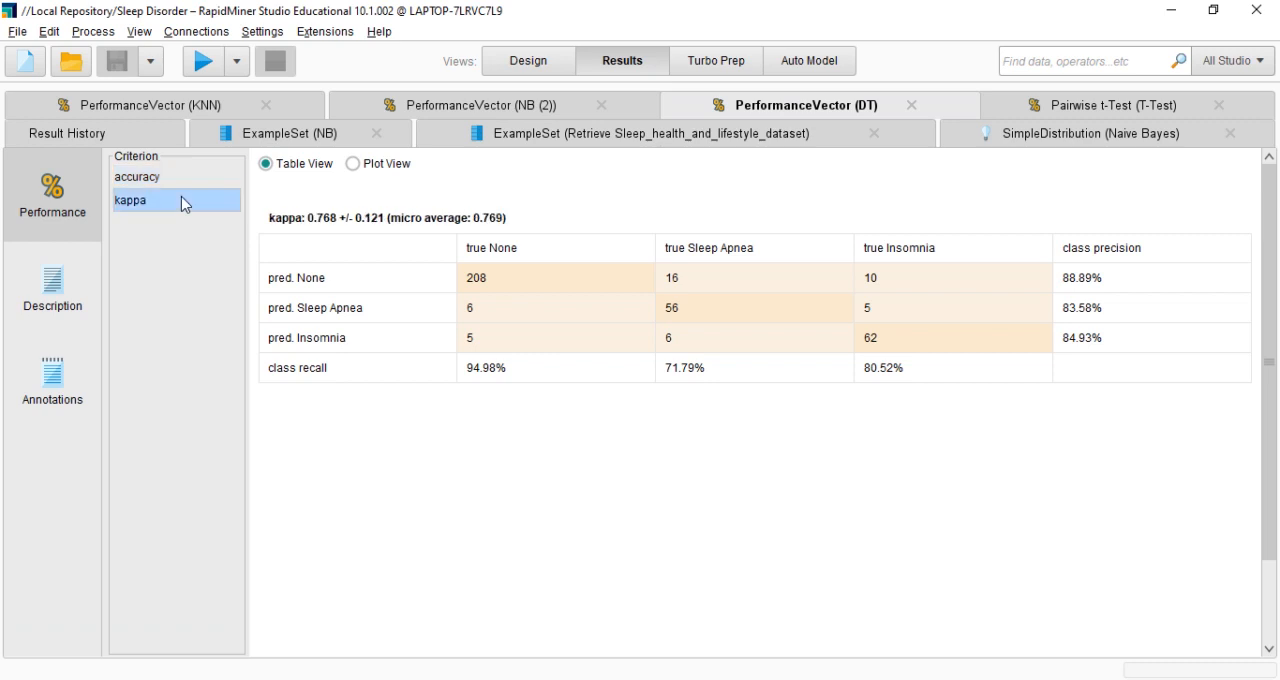
Compare the pairwise t-test significance table with the KNN accuracy, and return to the process design showing all connected operators
left_click(1005, 113)
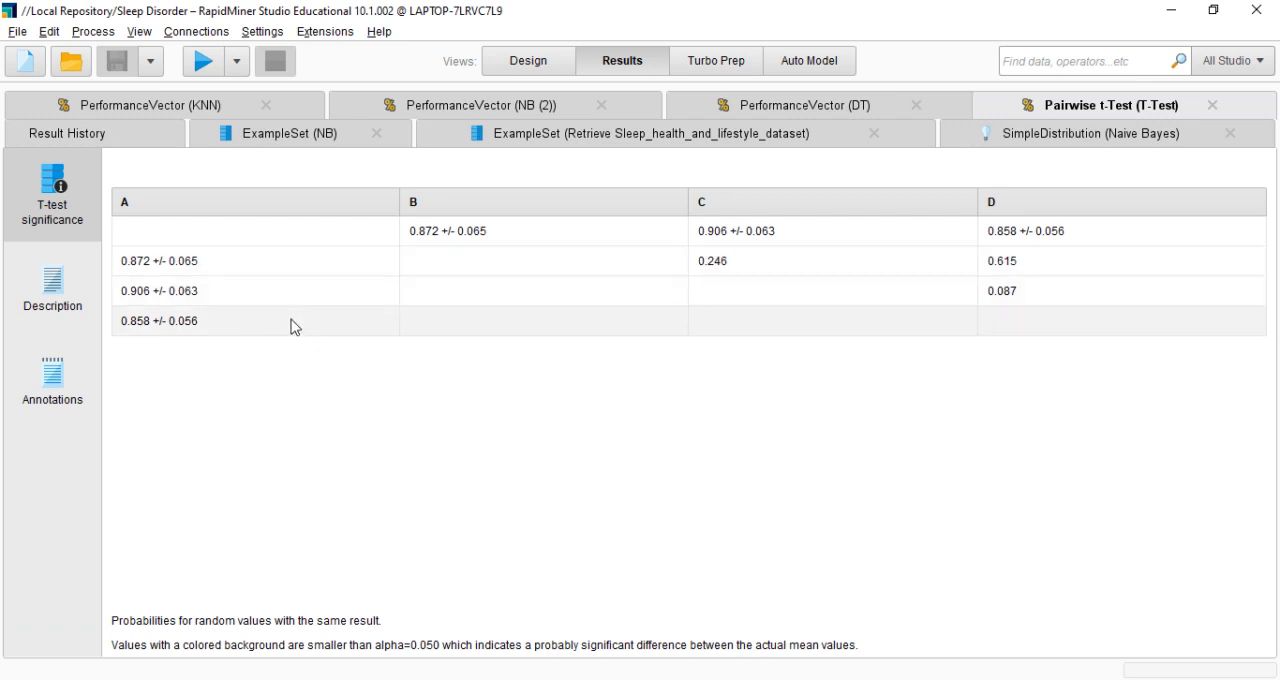
left_click(238, 115)
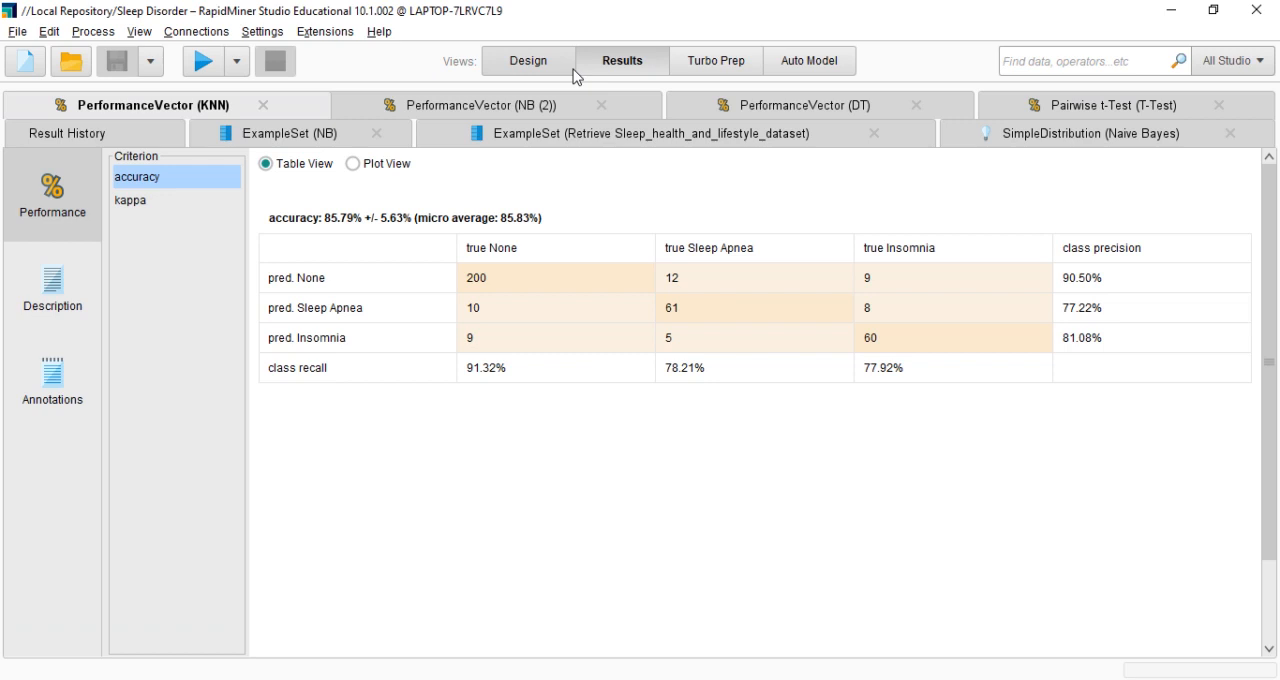
left_click(1108, 110)
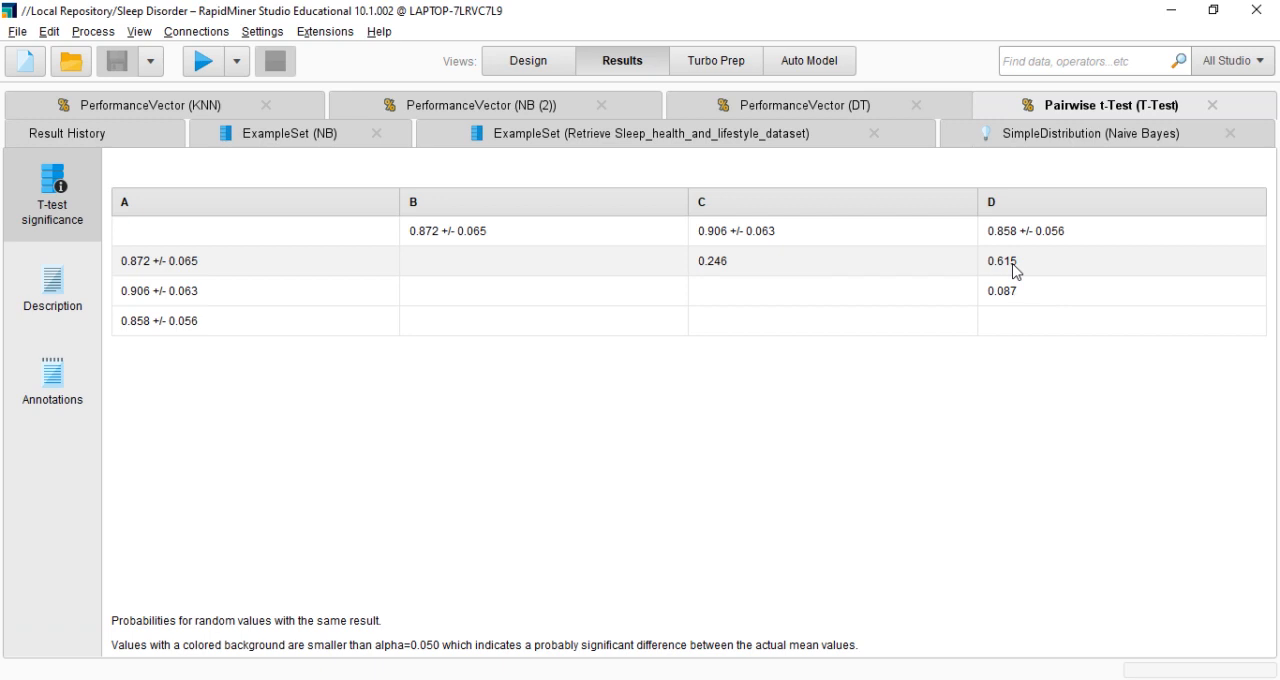
left_click(508, 57)
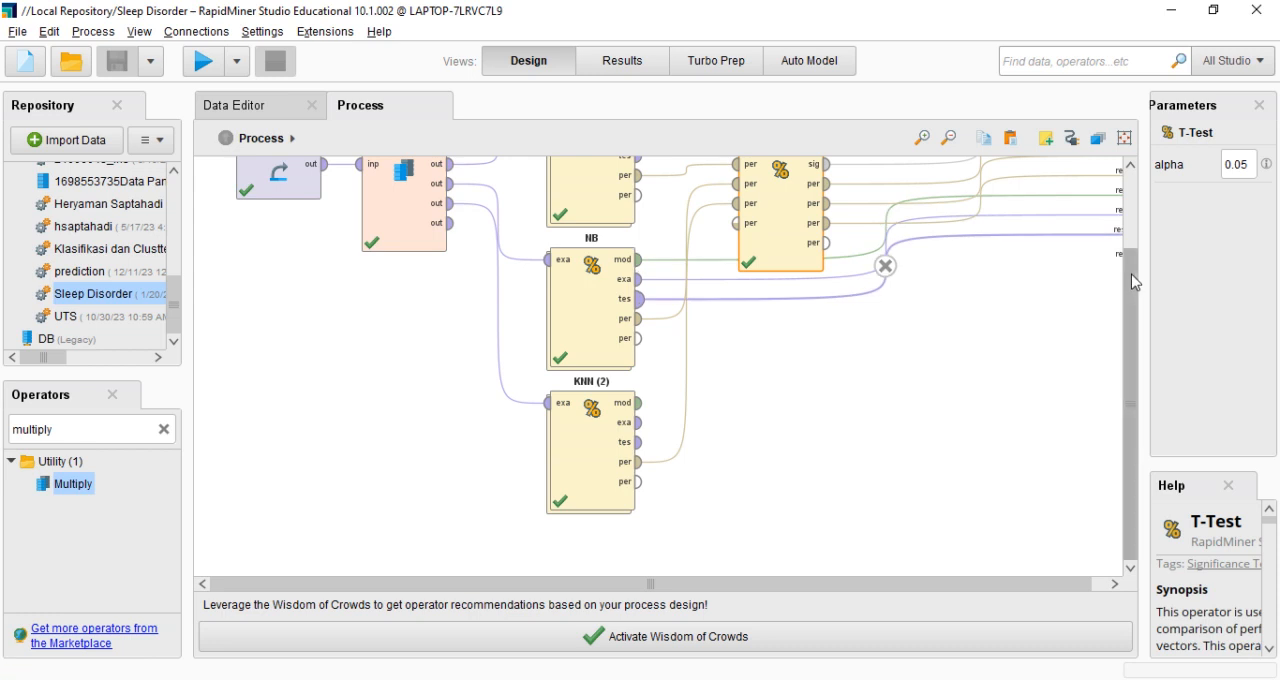
left_click_drag(1135, 282, 1121, 186)
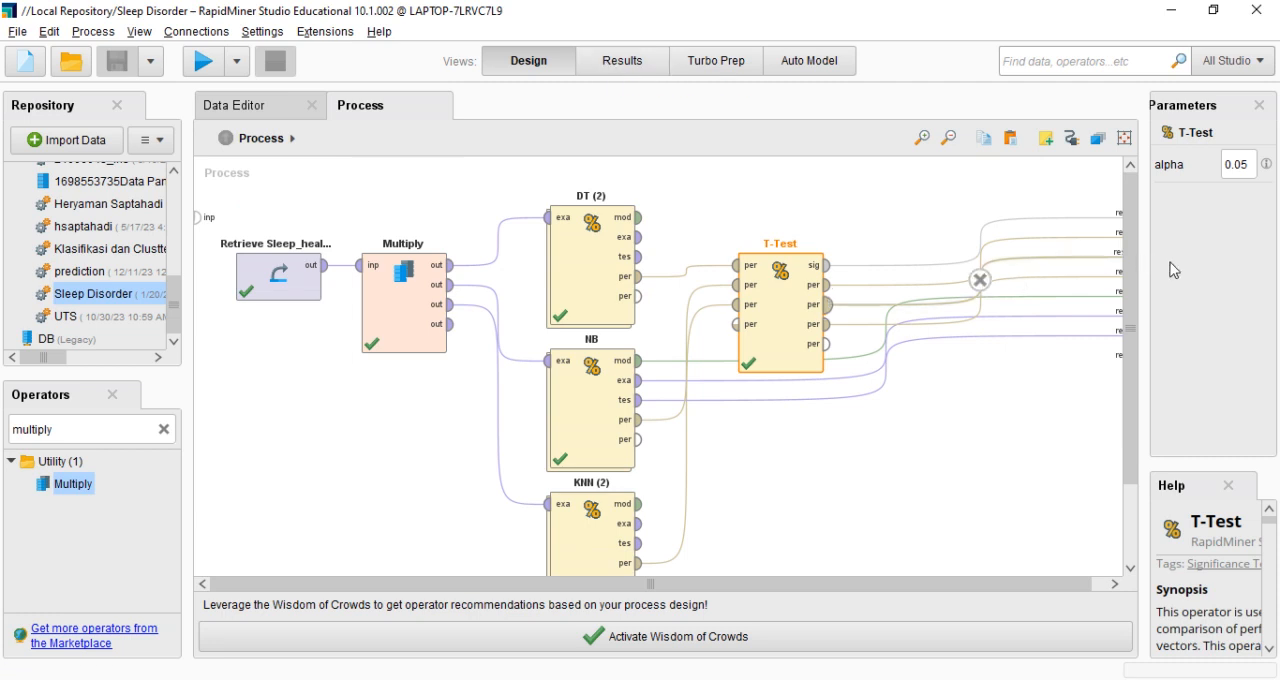
Look over the T-Test output connections, and compare the retrieved sleep dataset with the NB example set in the results
left_click_drag(1130, 264, 1136, 296)
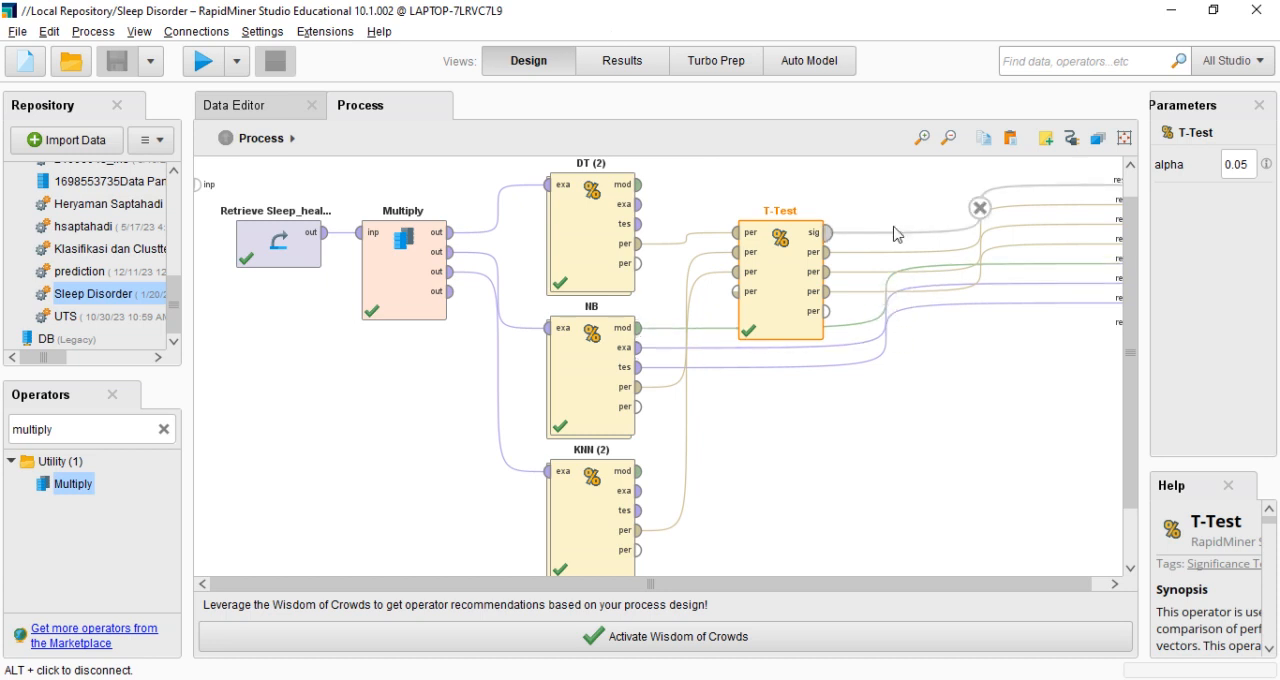
left_click(619, 62)
left_click(536, 138)
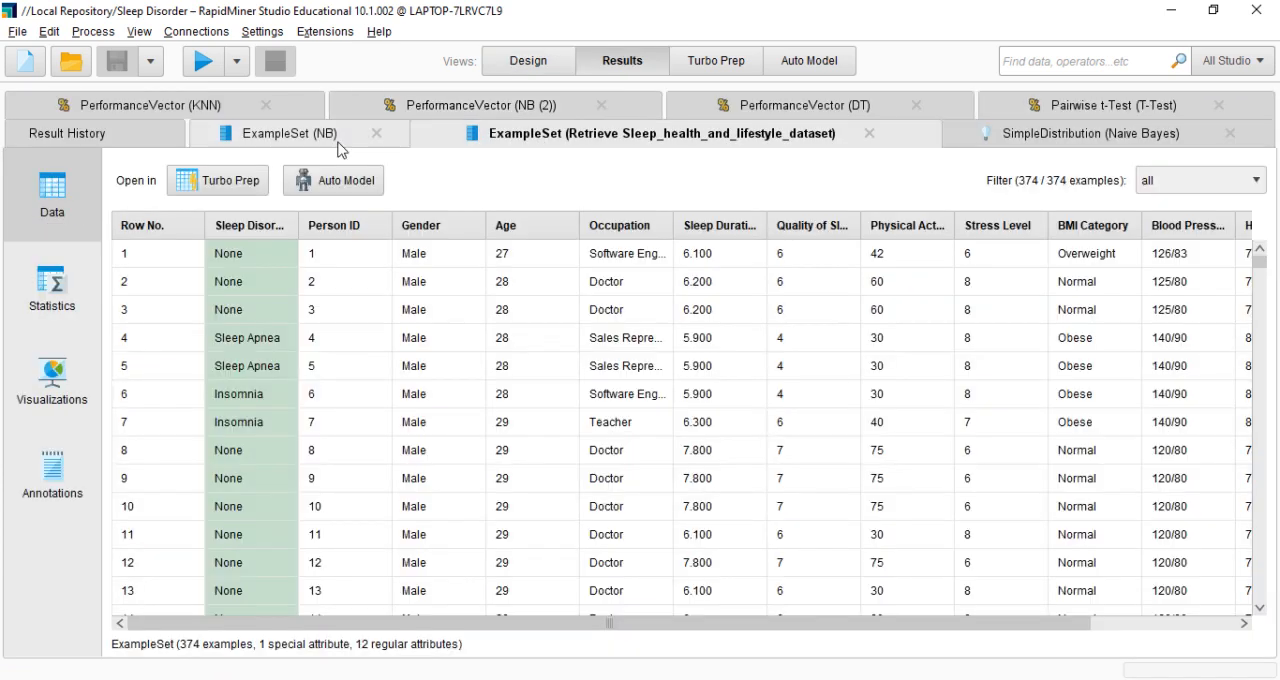
left_click(326, 140)
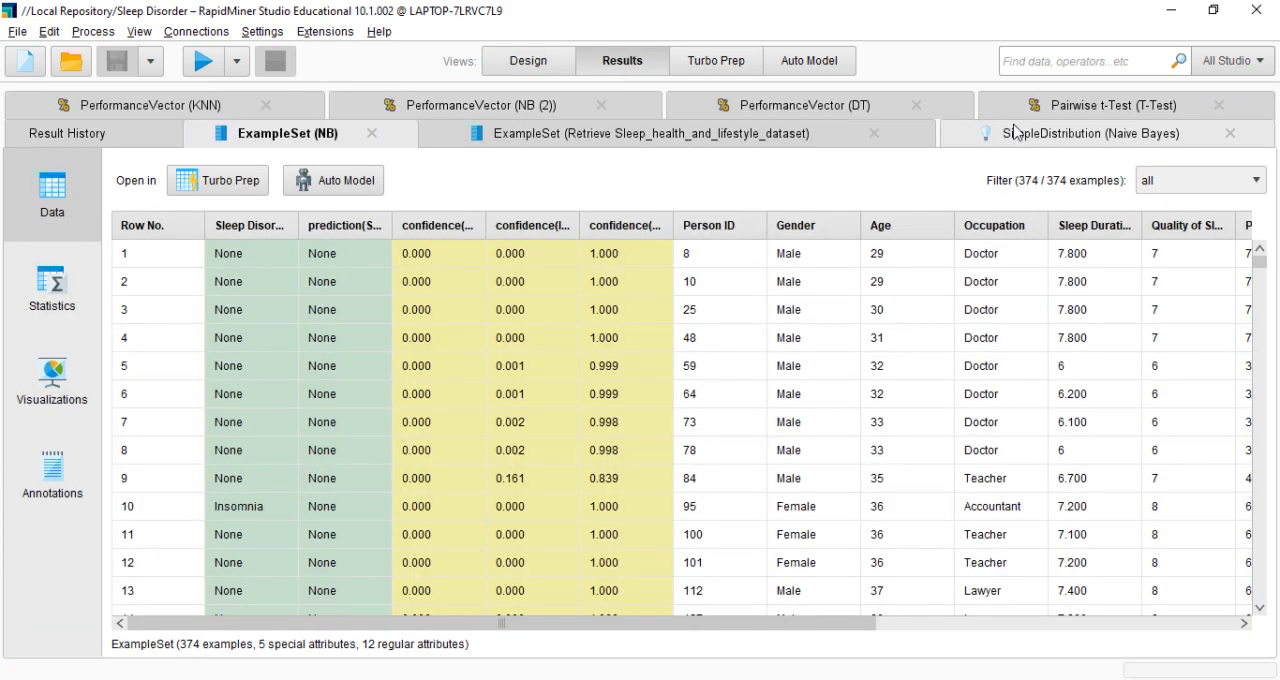
Examine the Naive Bayes SimpleDistribution model's description, Person ID density chart and distribution table
left_click(1070, 130)
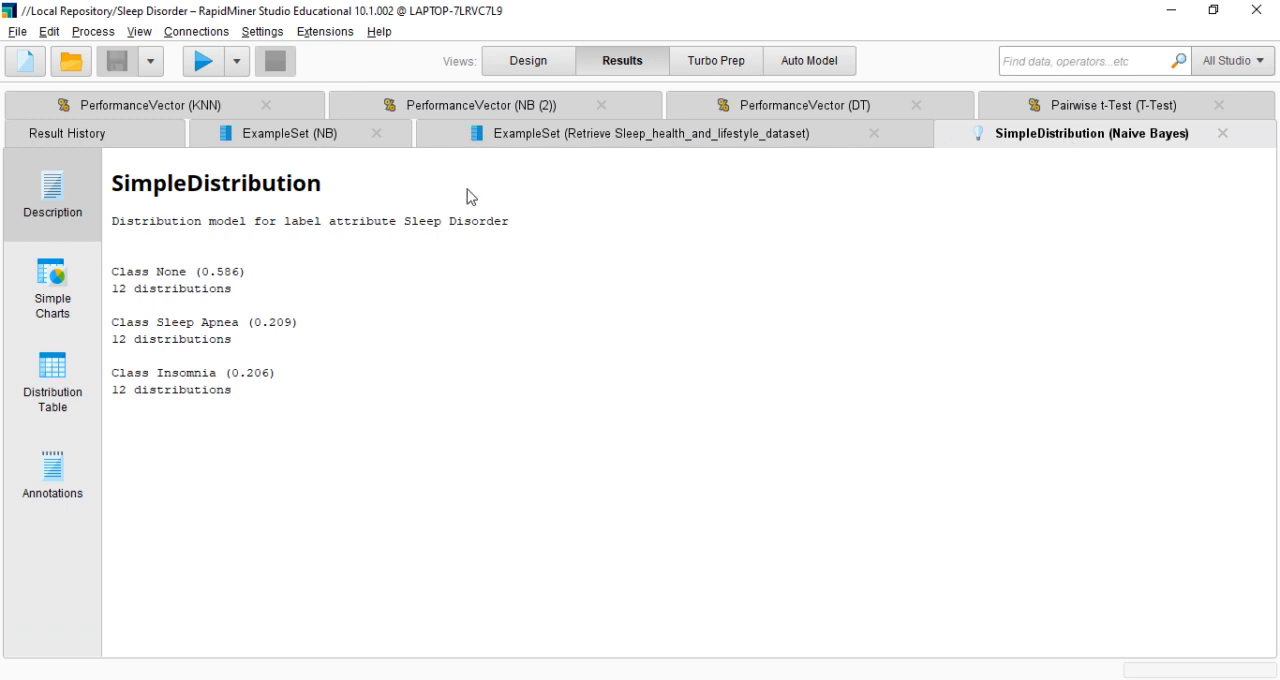
left_click(70, 280)
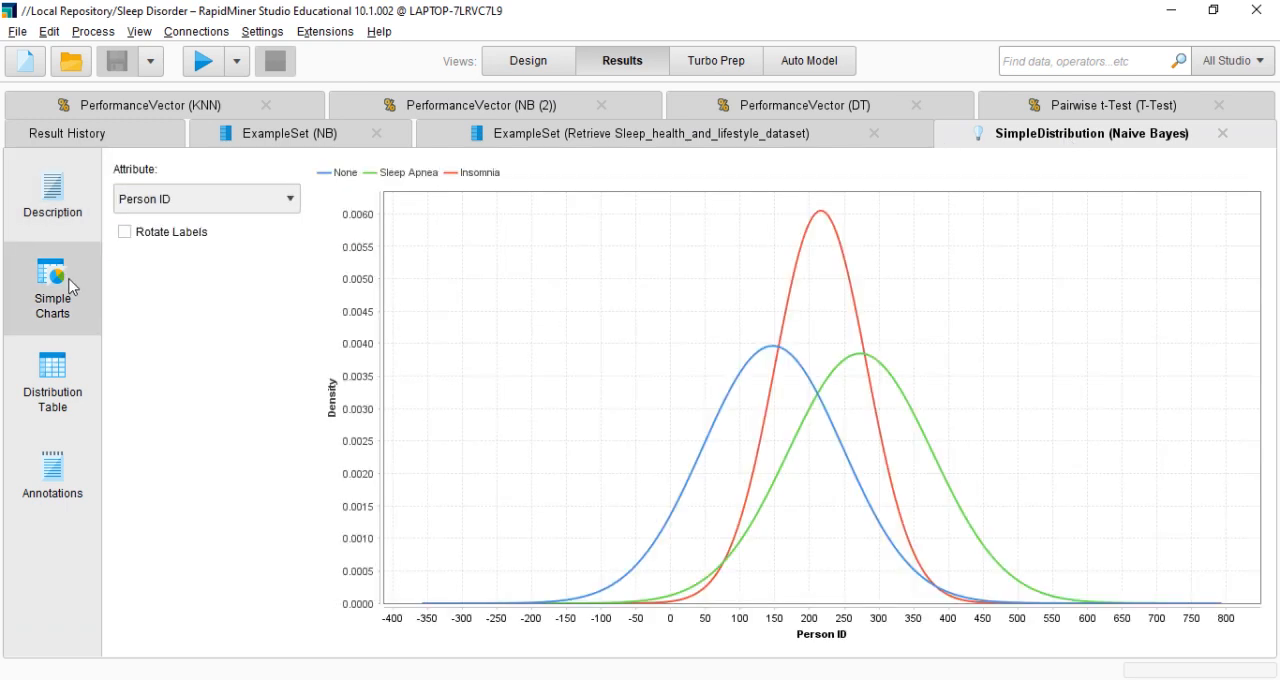
left_click(64, 347)
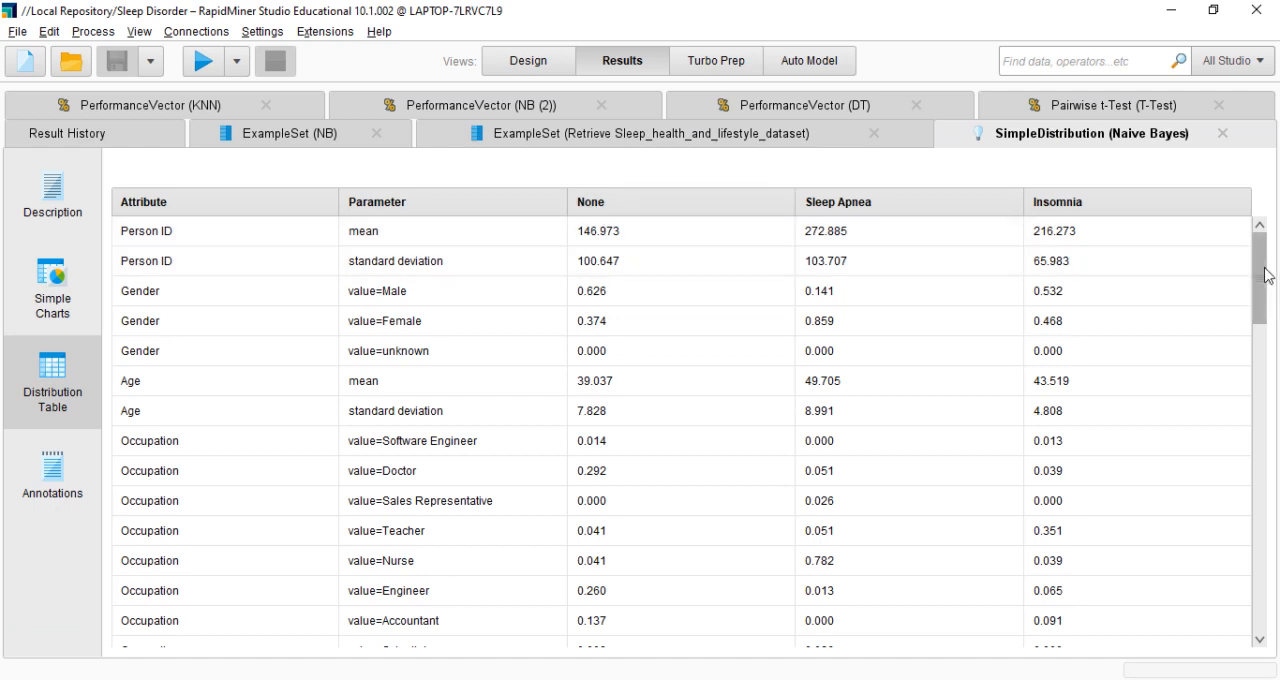
mouse_move(1264, 275)
left_mouse_down()
mouse_move(1274, 515)
mouse_move(1264, 260)
left_mouse_up()
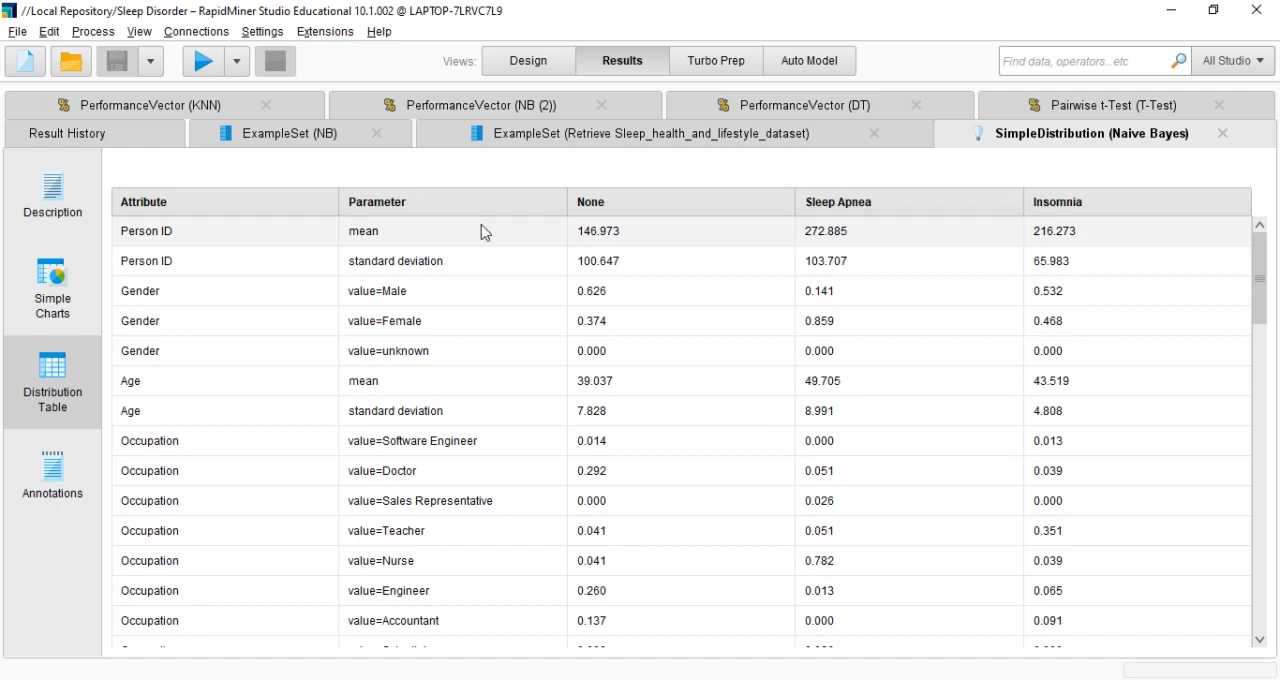
View the Naive Bayes density charts for Gender, Age, Occupation, Quality of Sleep and Physical Activity Level
left_click(44, 329)
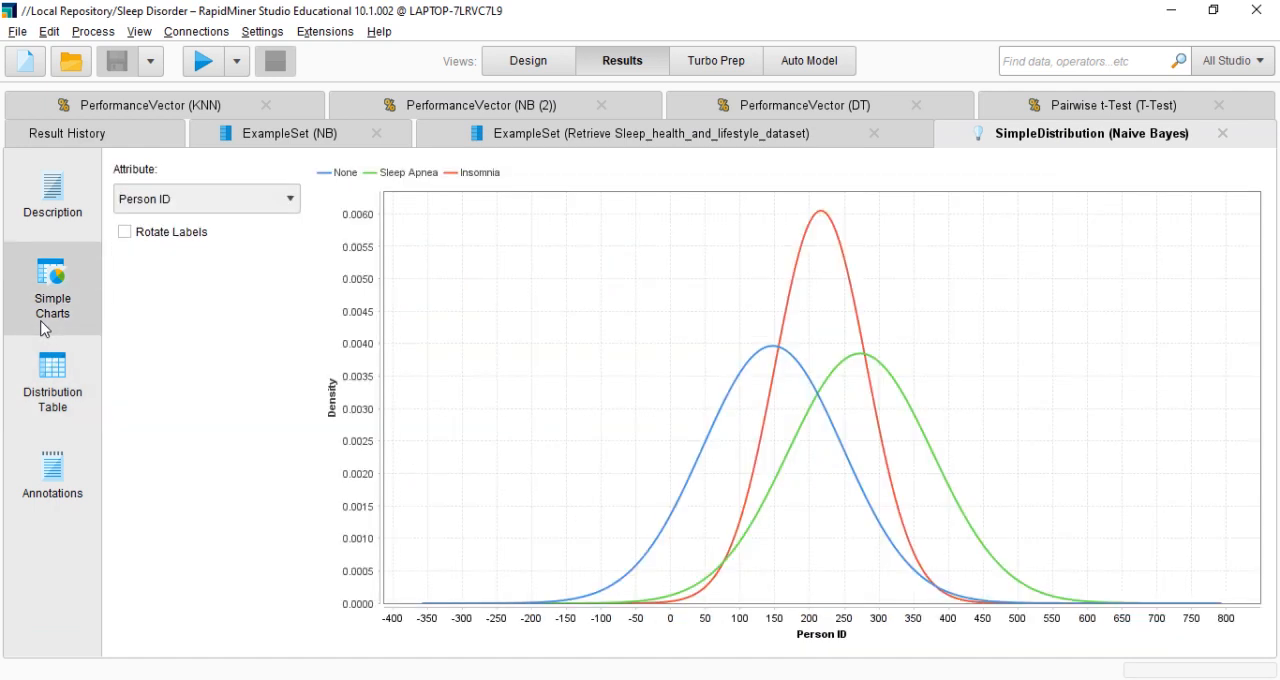
left_click(230, 199)
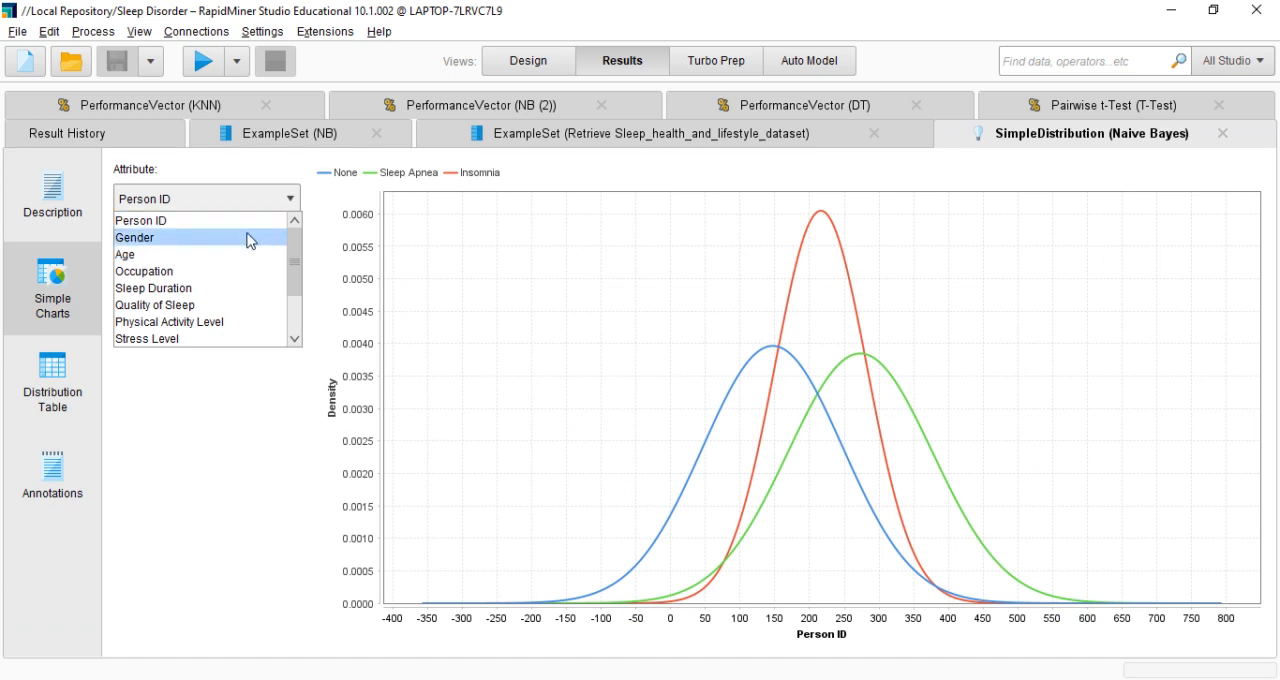
left_click(250, 238)
left_click(273, 208)
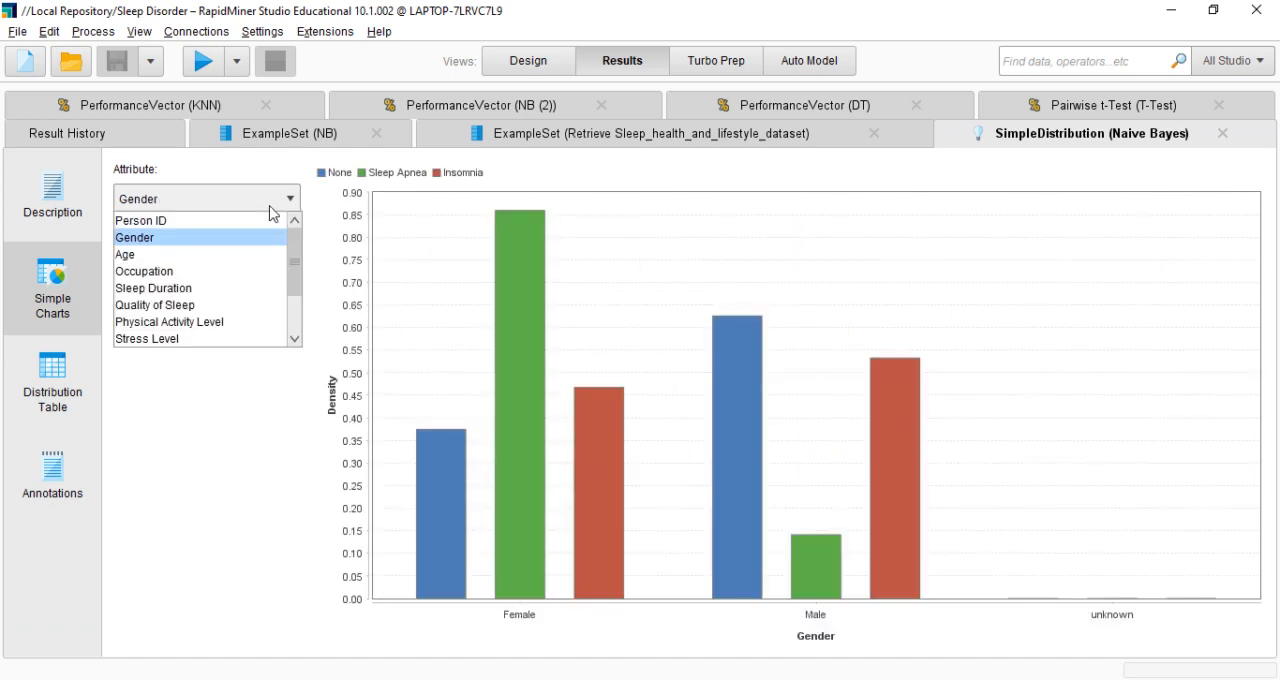
left_click(257, 254)
left_click(271, 206)
left_click(258, 272)
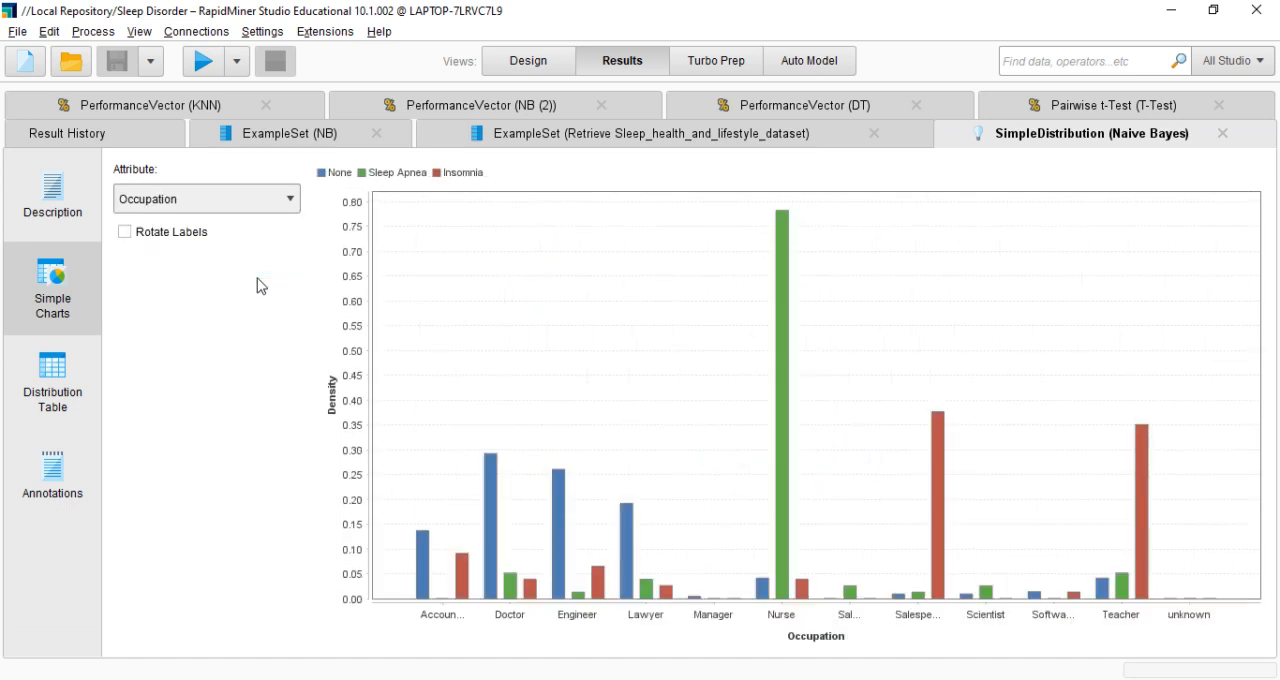
left_click(275, 207)
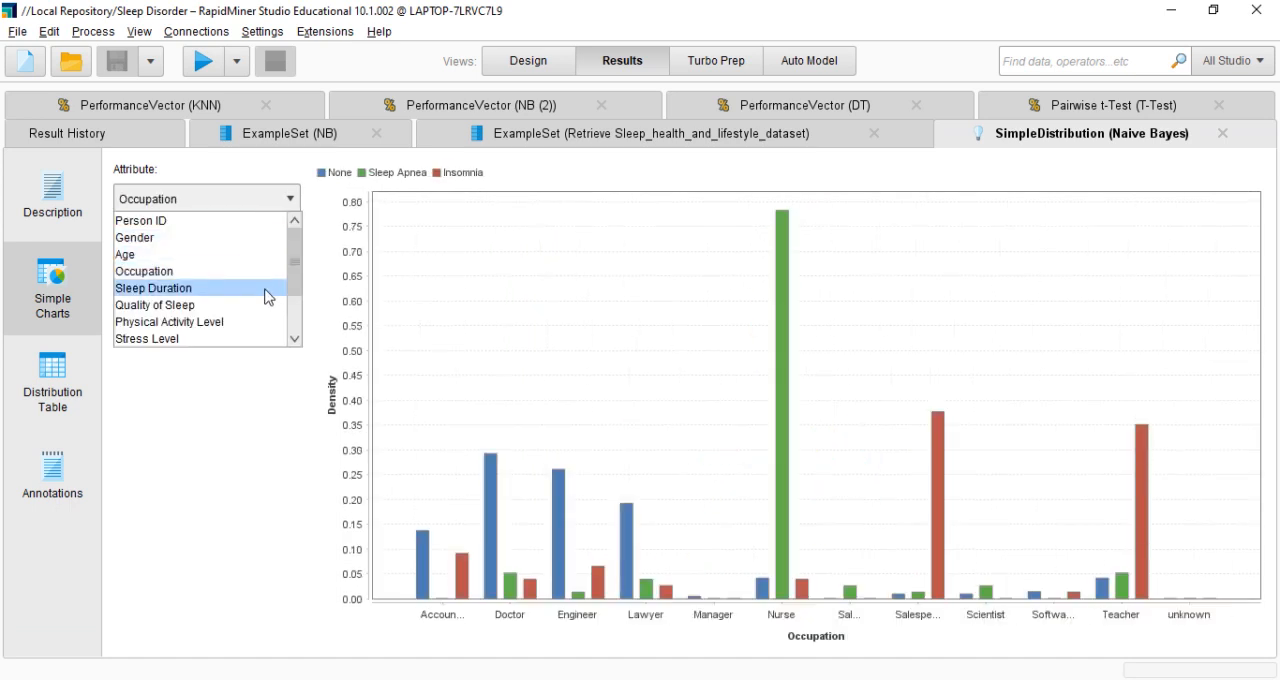
left_click(267, 309)
left_click(272, 205)
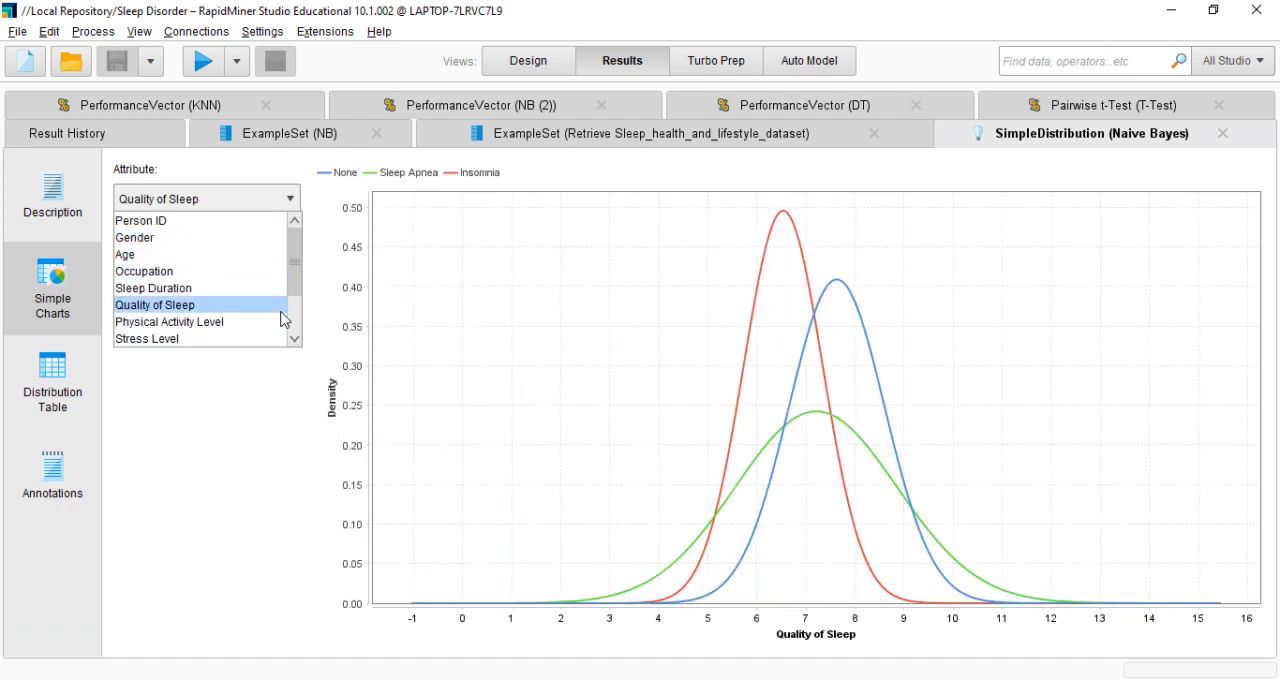
left_click(281, 322)
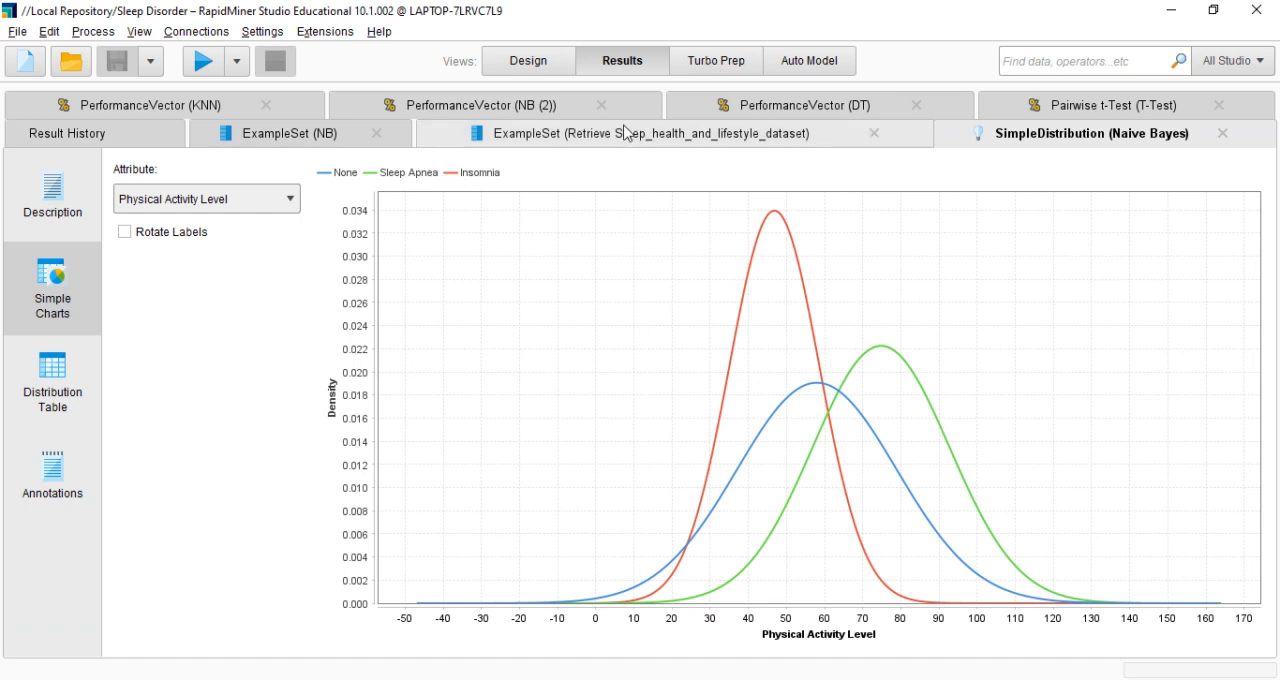
Review the retrieved sleep dataset, and sort the NB example set by Sleep Apnea confidence in descending order
left_click(624, 139)
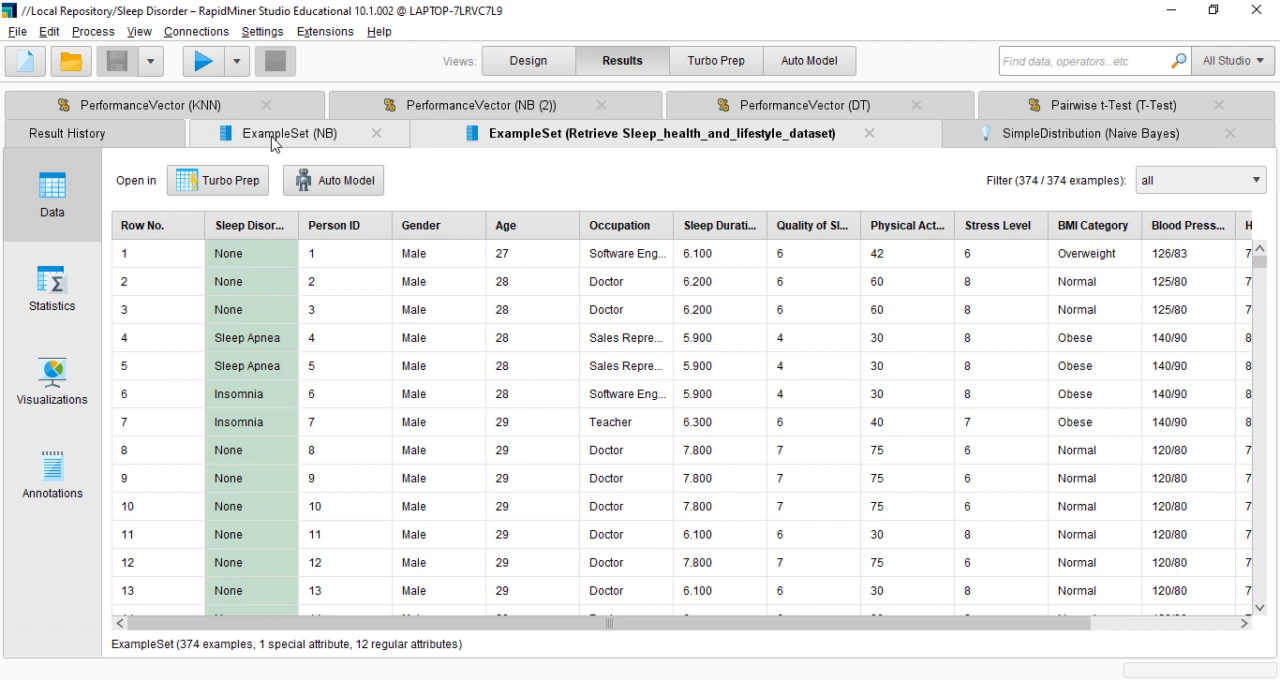
left_click(270, 134)
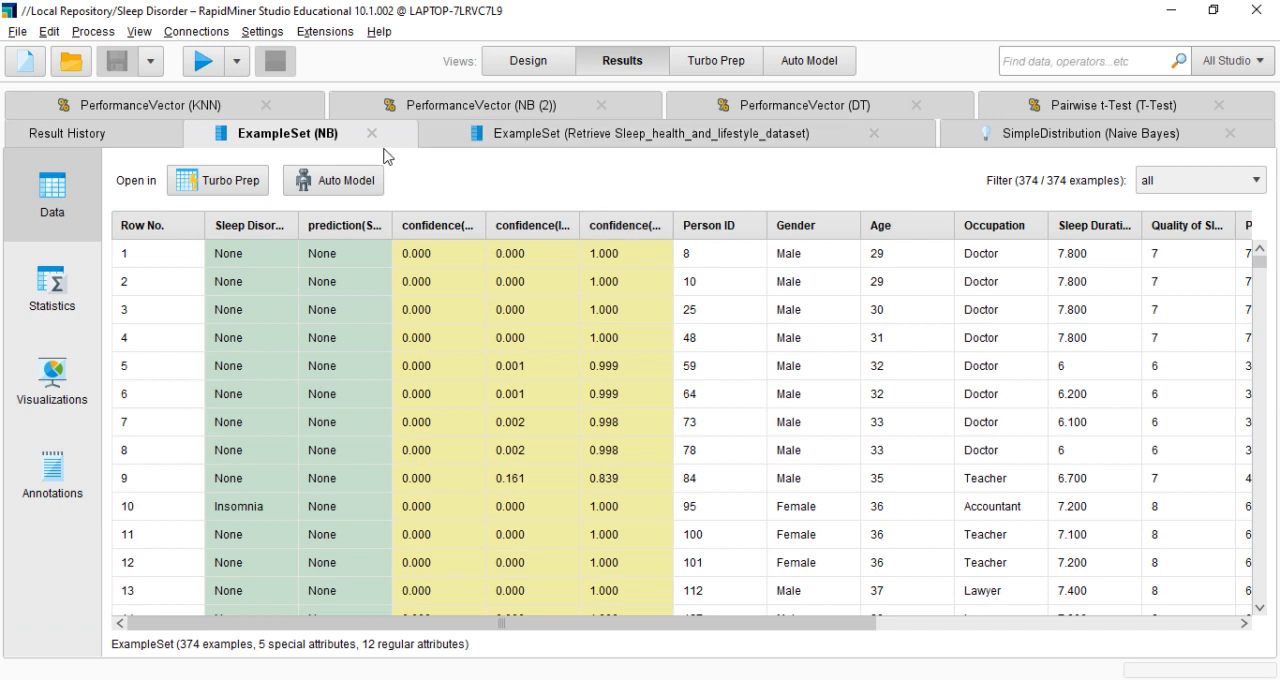
left_click(456, 229)
left_click(460, 229)
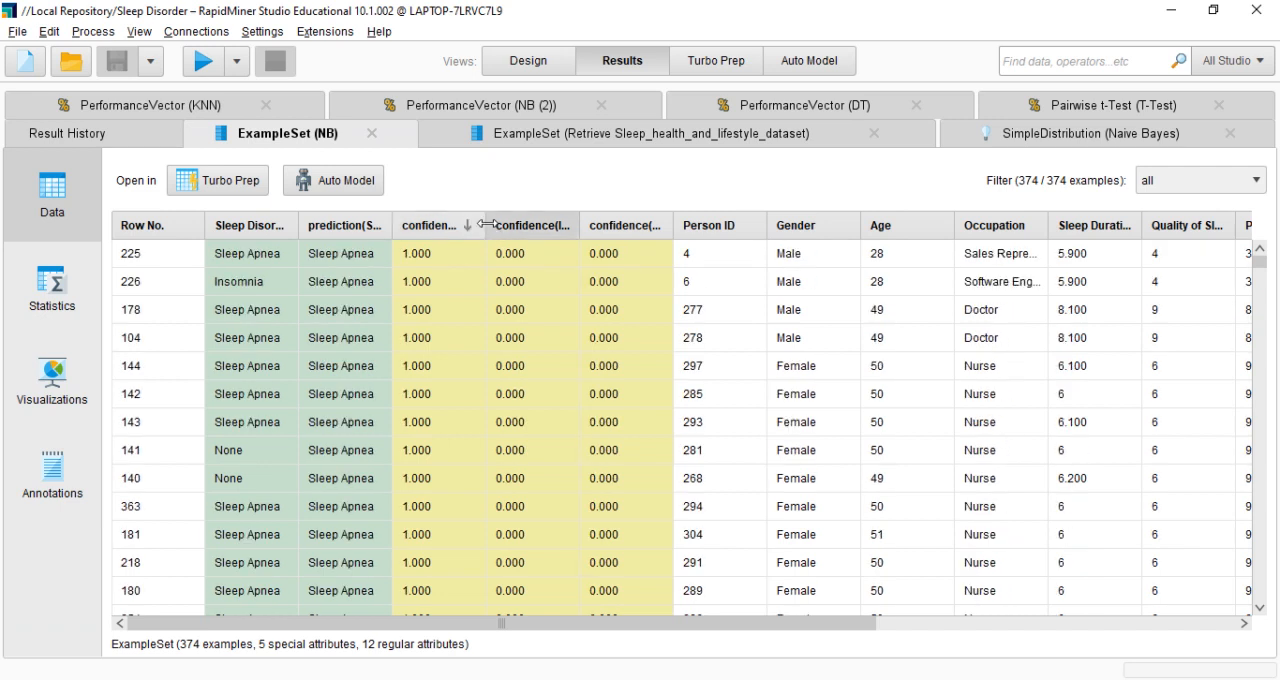
Widen the three confidence columns and the Sleep Disorder column to show their full names, and clear the Sleep Apnea confidence sorting
left_click_drag(486, 224, 595, 217)
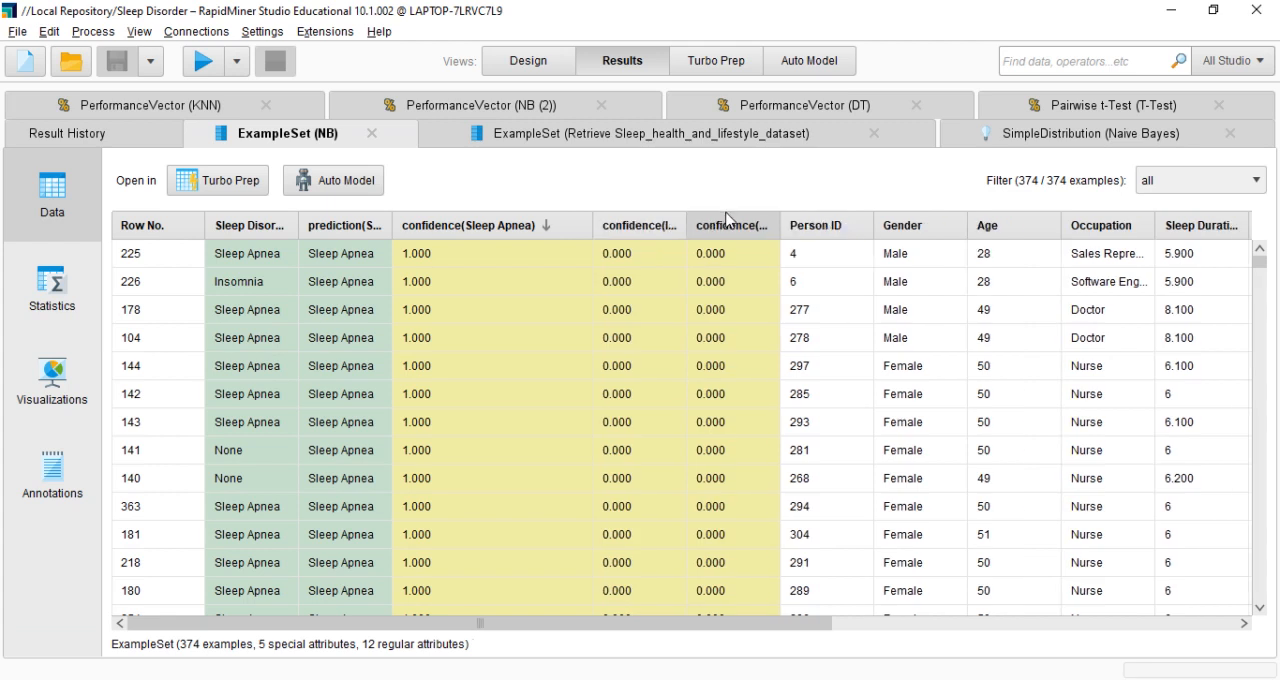
left_click_drag(750, 223, 757, 223)
left_click_drag(837, 224, 925, 234)
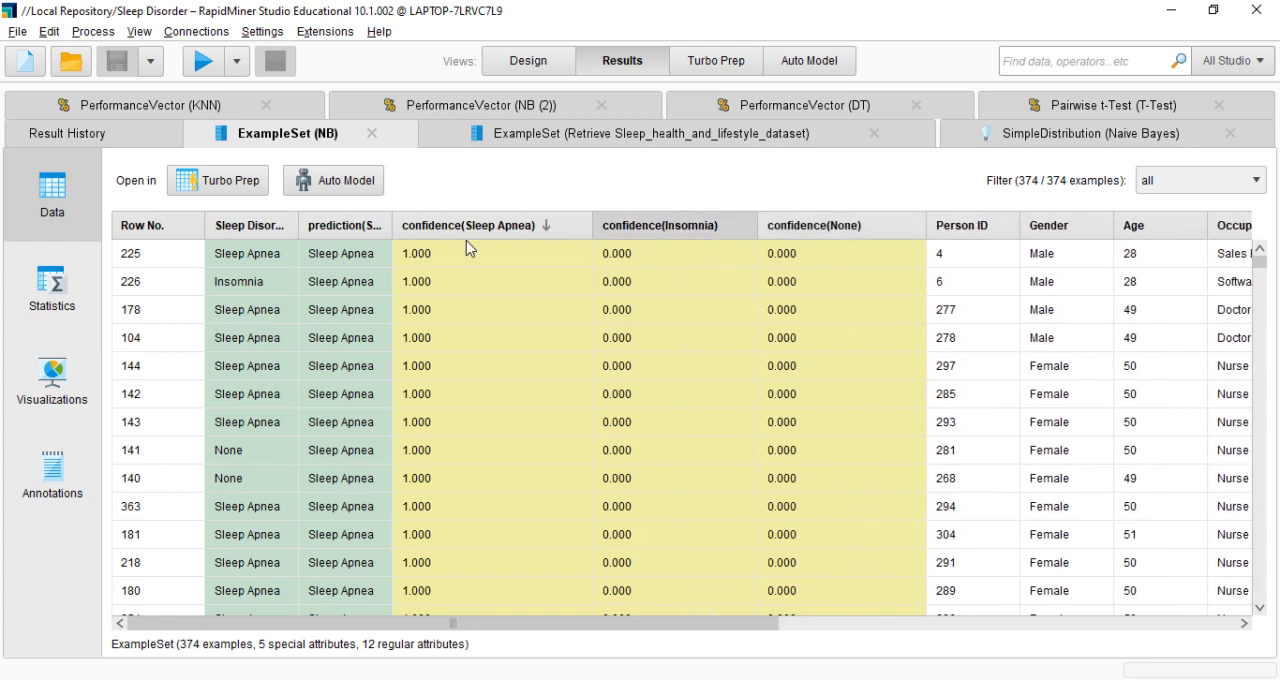
left_click(551, 228)
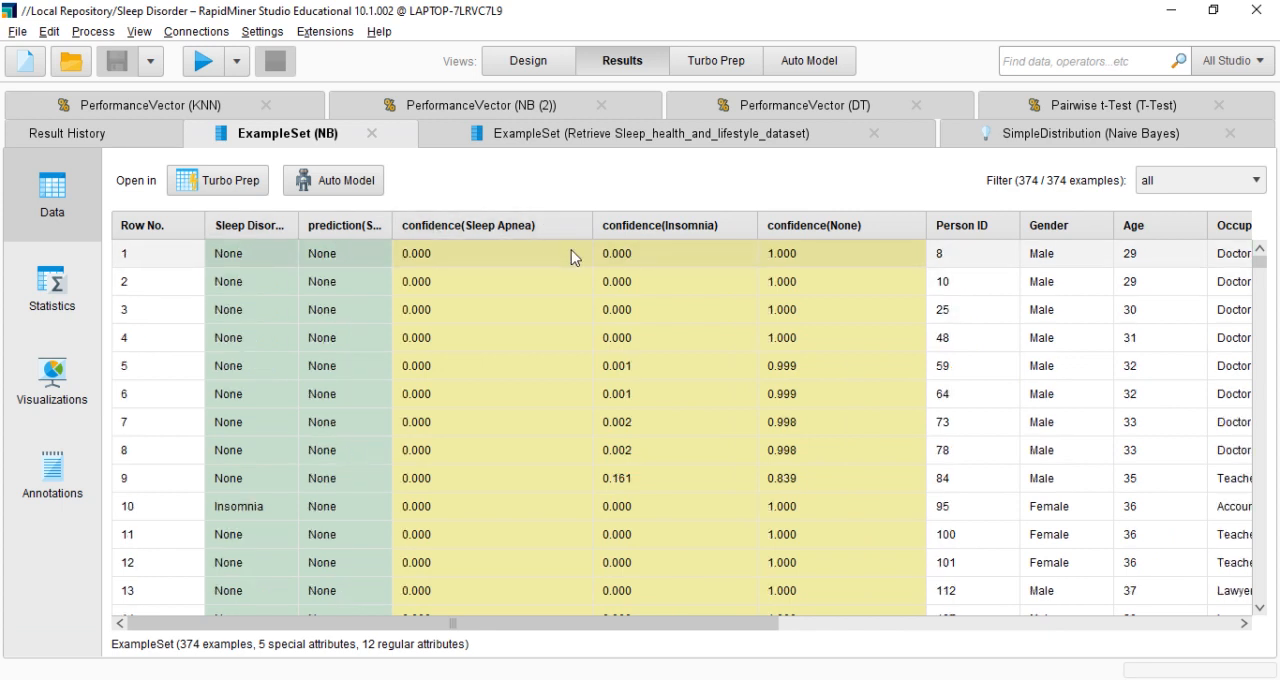
mouse_move(295, 229)
left_mouse_down()
mouse_move(330, 229)
mouse_move(307, 229)
left_mouse_up()
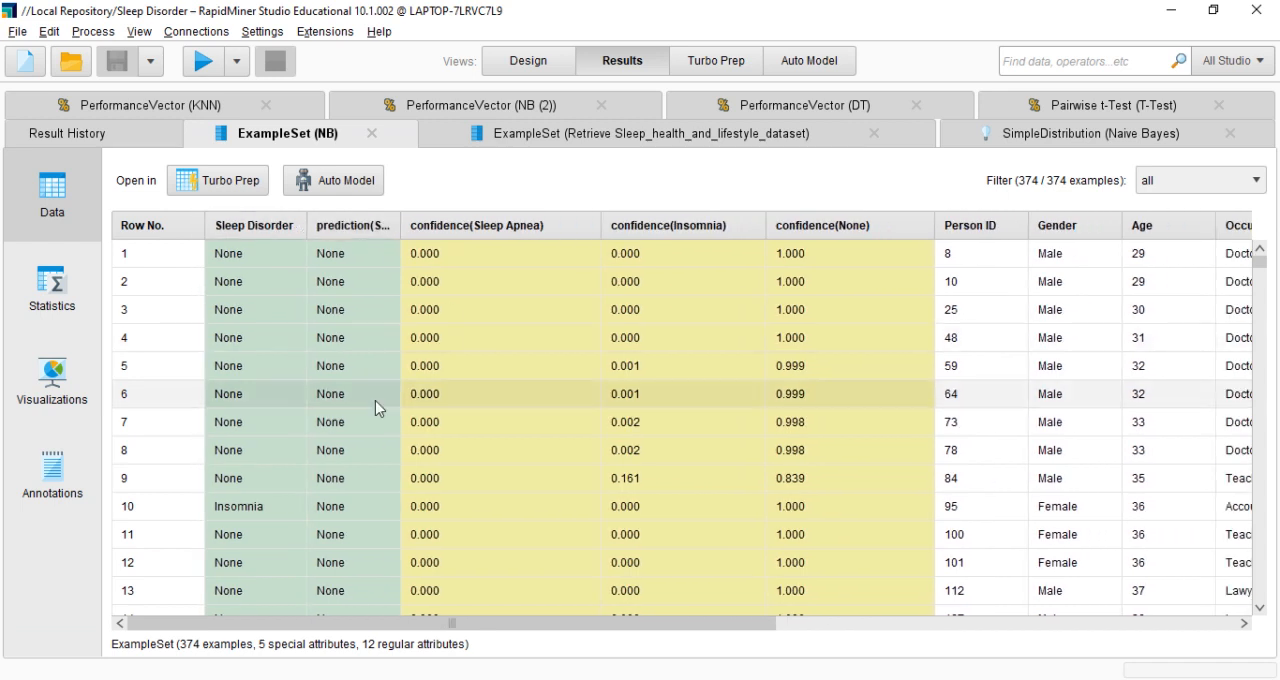
Inspect the actual label, prediction and confidences of row 10 in the NB example set, and return to the process design
left_click(256, 507)
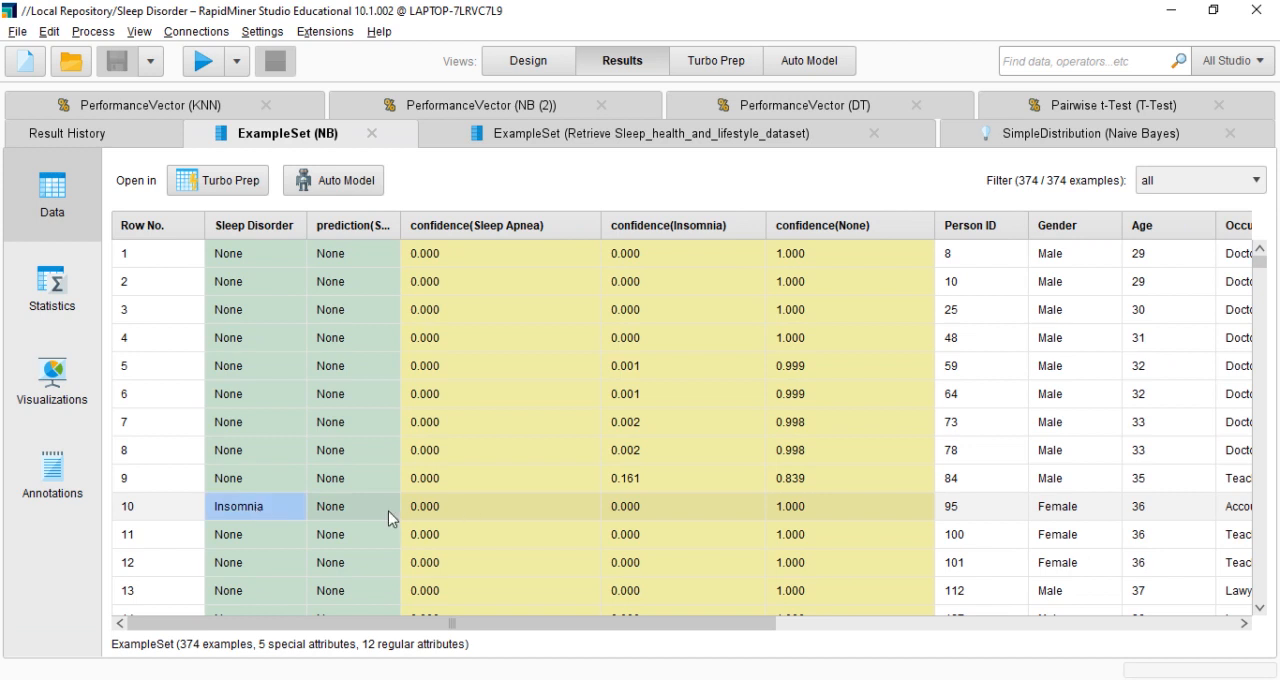
left_click_drag(523, 506, 985, 424)
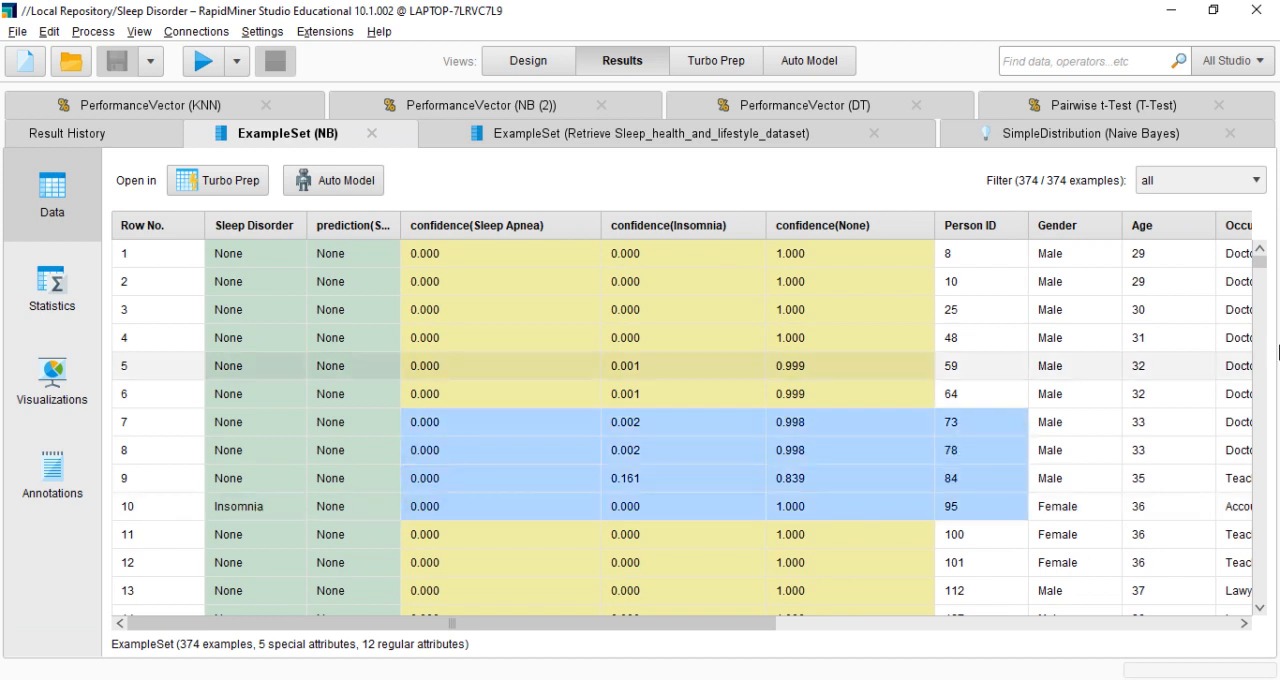
left_click_drag(1263, 263, 1237, 250)
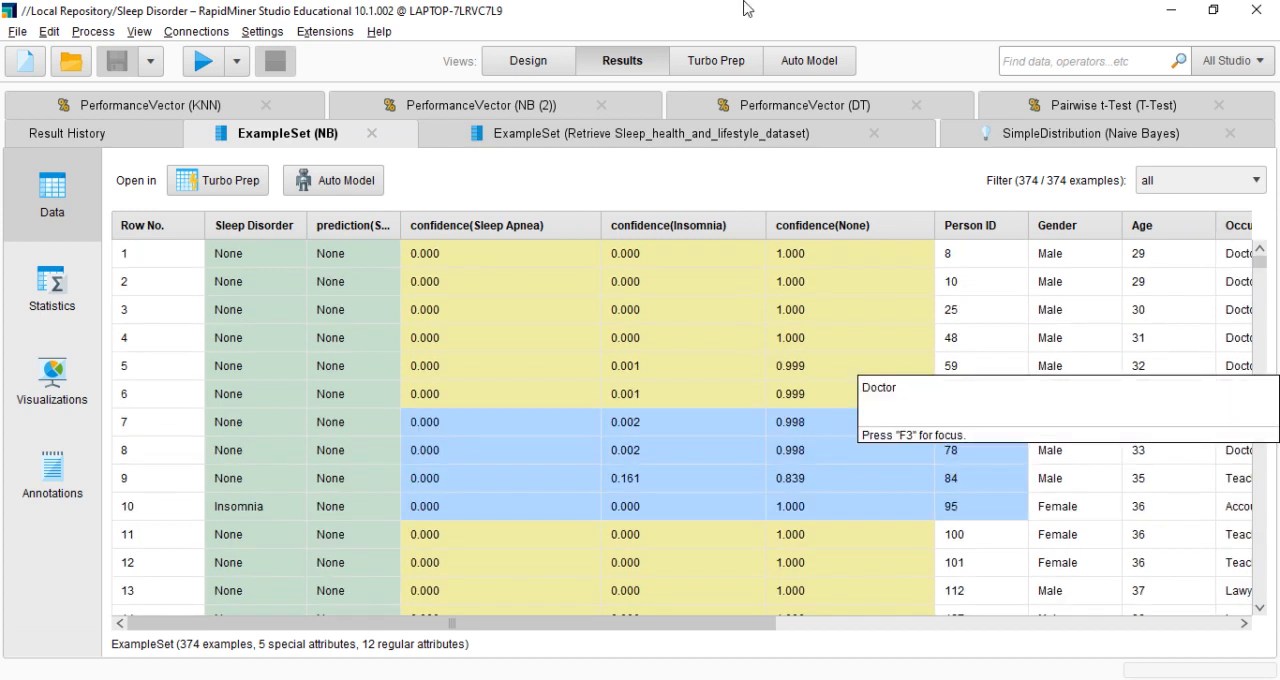
left_click(549, 64)
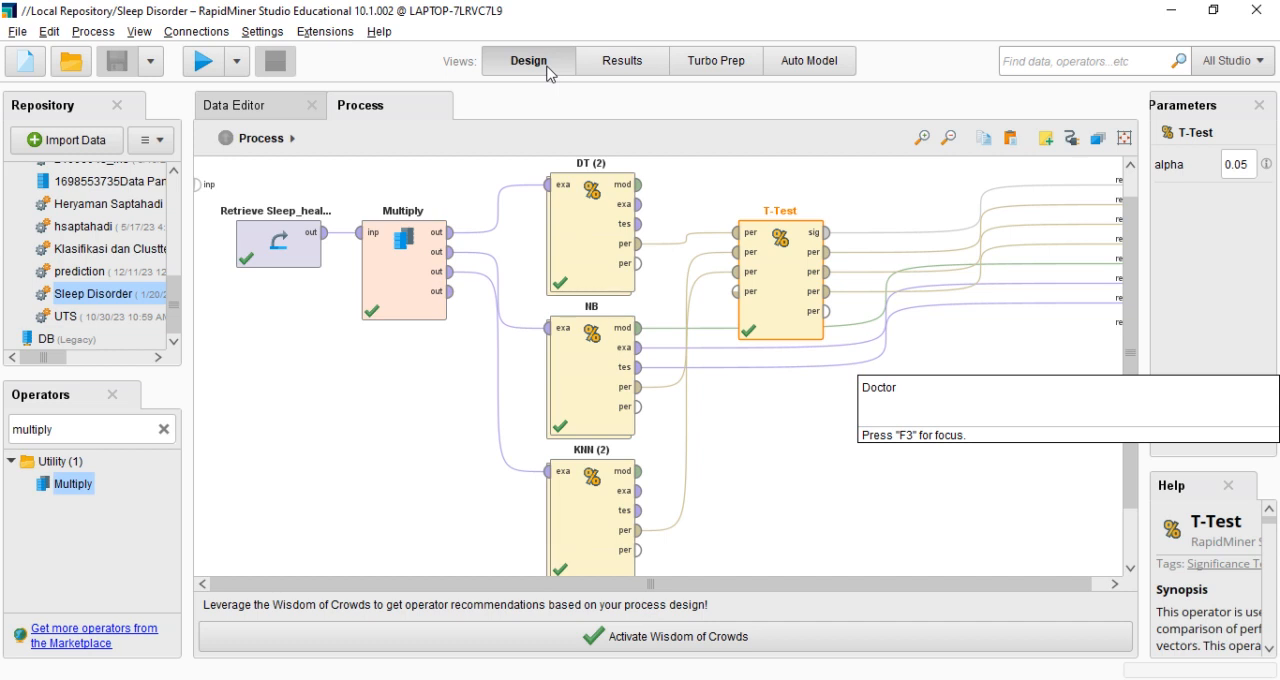
left_click(962, 369)
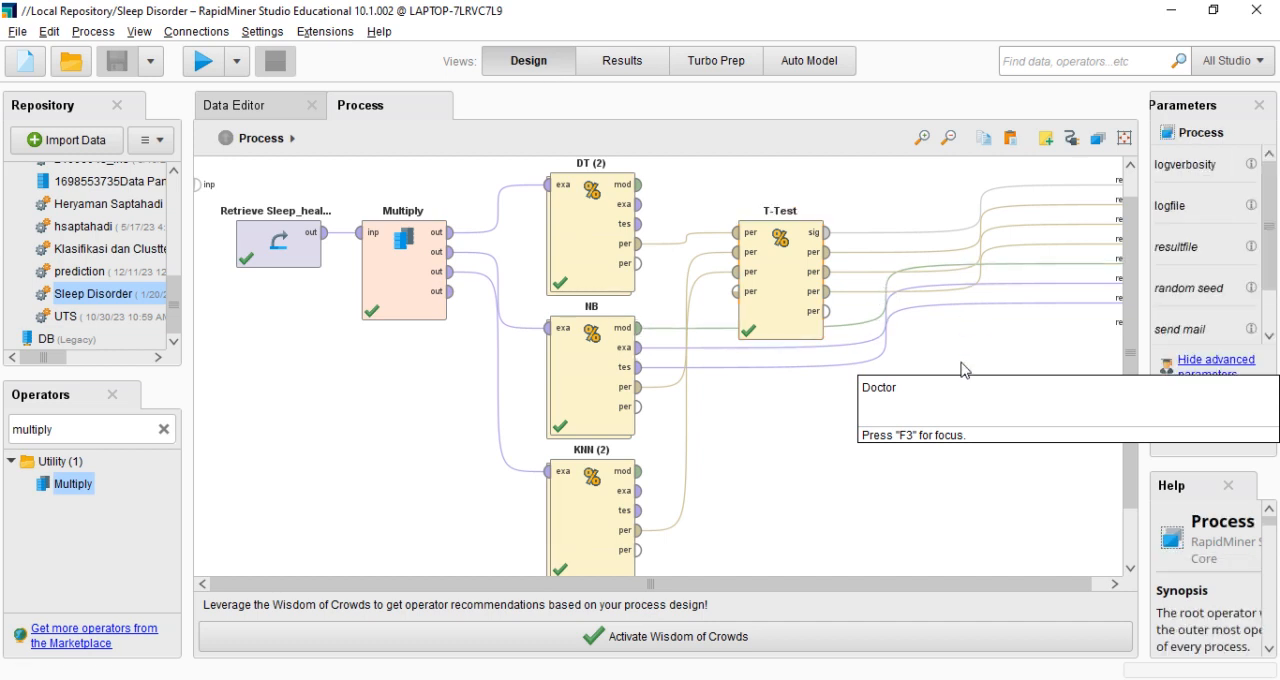